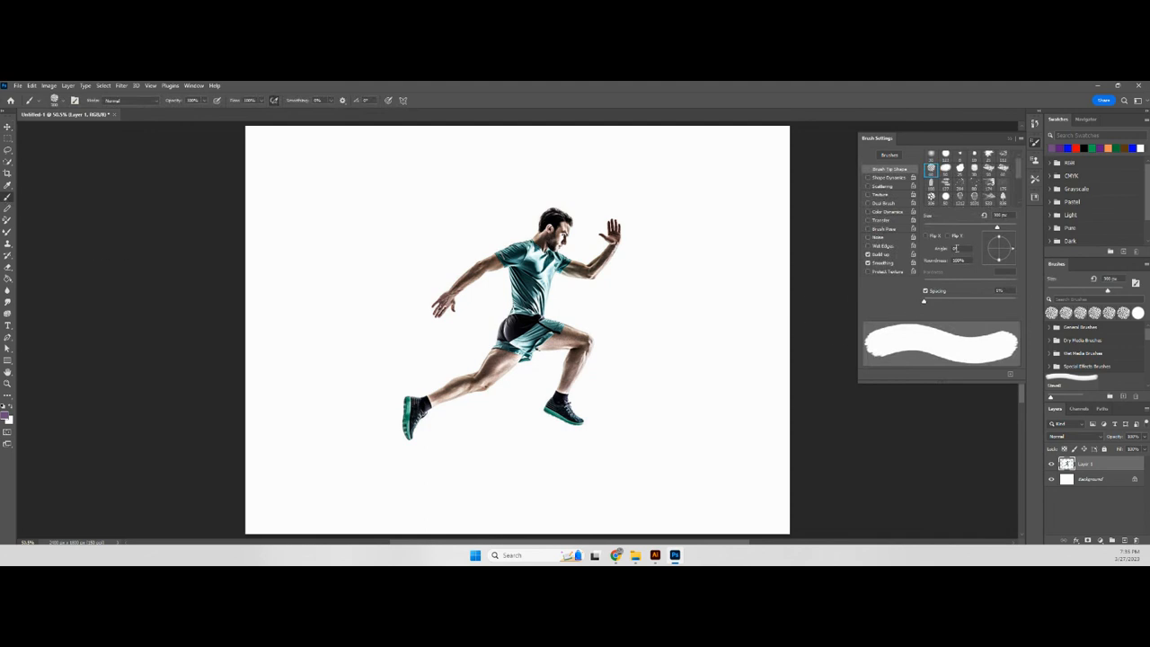
# Move the runner image slightly to the left and hide the Background layer.
pyautogui.click(7, 127)
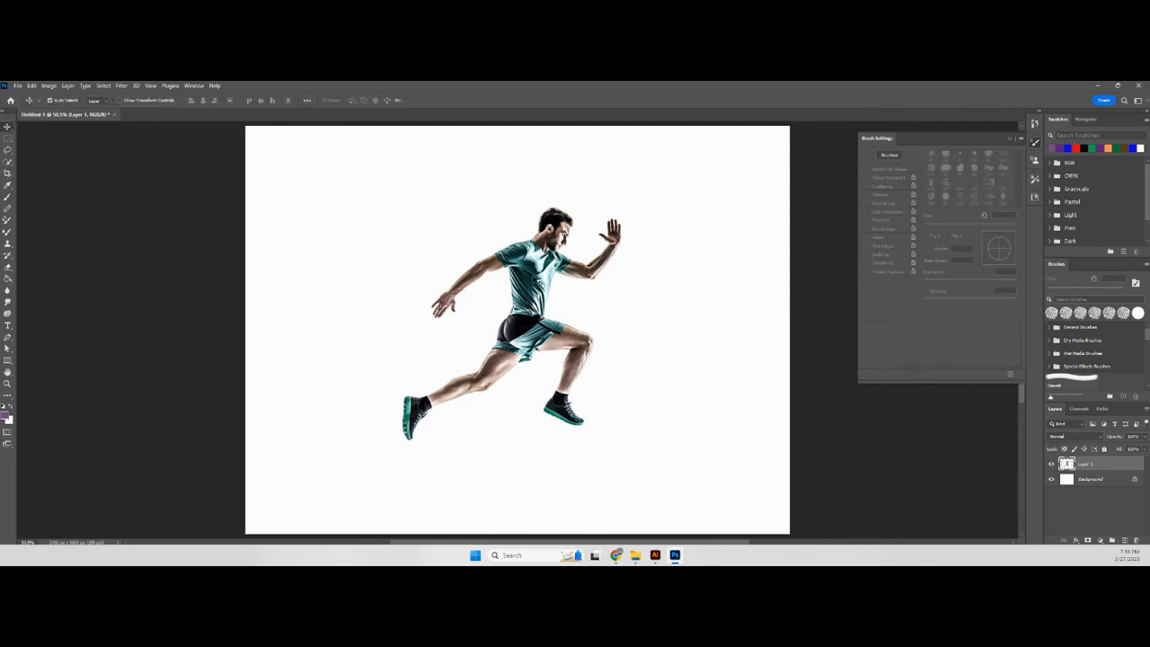
pyautogui.moveTo(536, 279)
pyautogui.mouseDown()
pyautogui.moveTo(493, 278)
pyautogui.moveTo(548, 271)
pyautogui.moveTo(535, 269)
pyautogui.mouseUp()
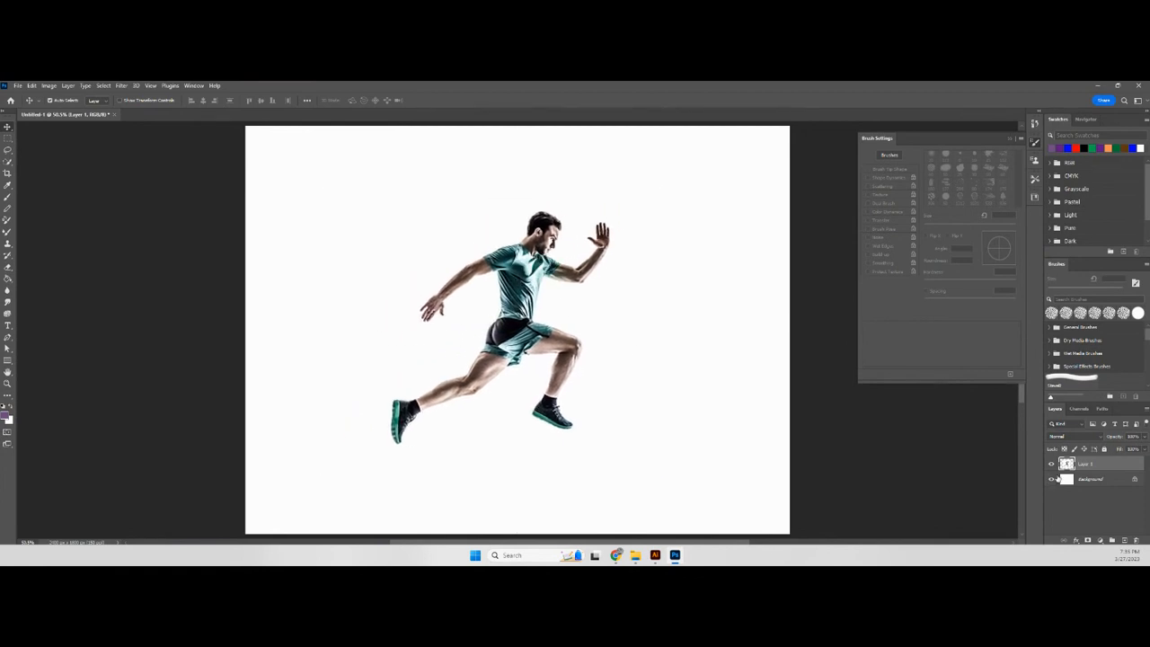
pyautogui.click(1051, 479)
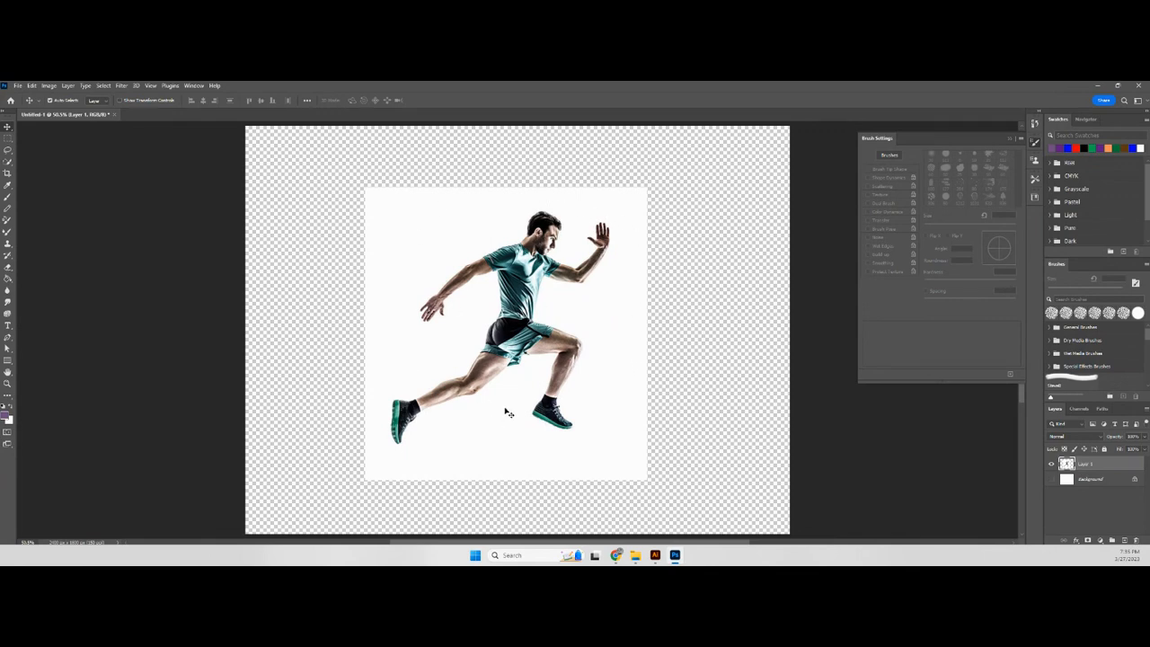
# Select the white backdrop around the runner with the Magic Wand, delete it, and clear the selection.
pyautogui.click(8, 166)
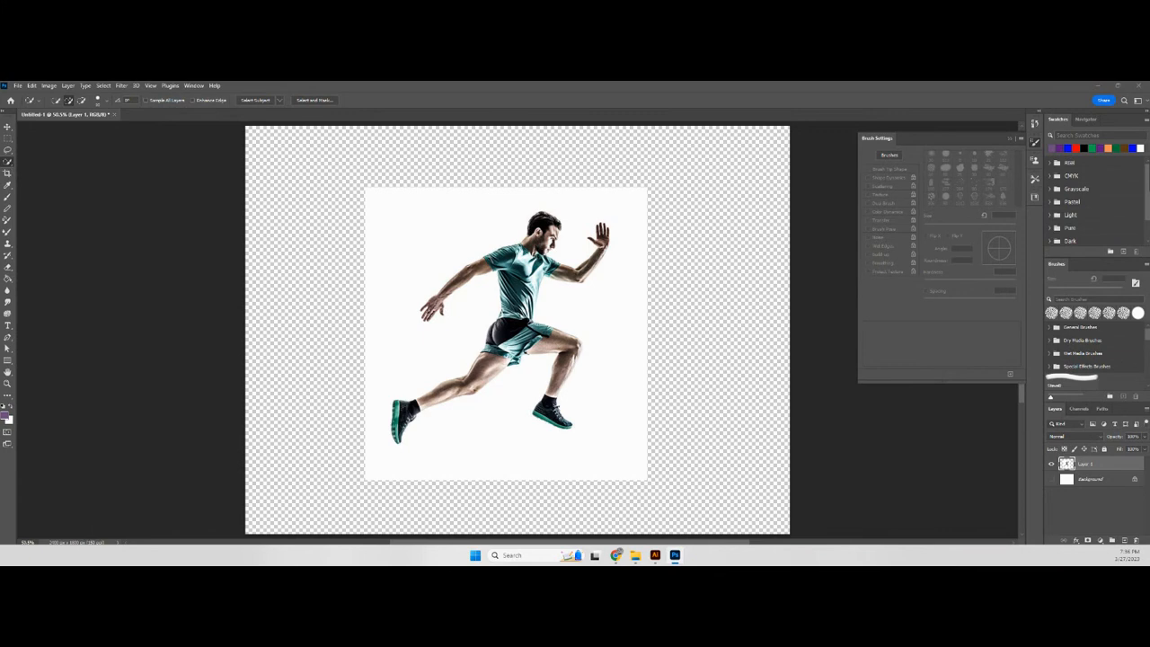
pyautogui.hotkey('shift', 'w')
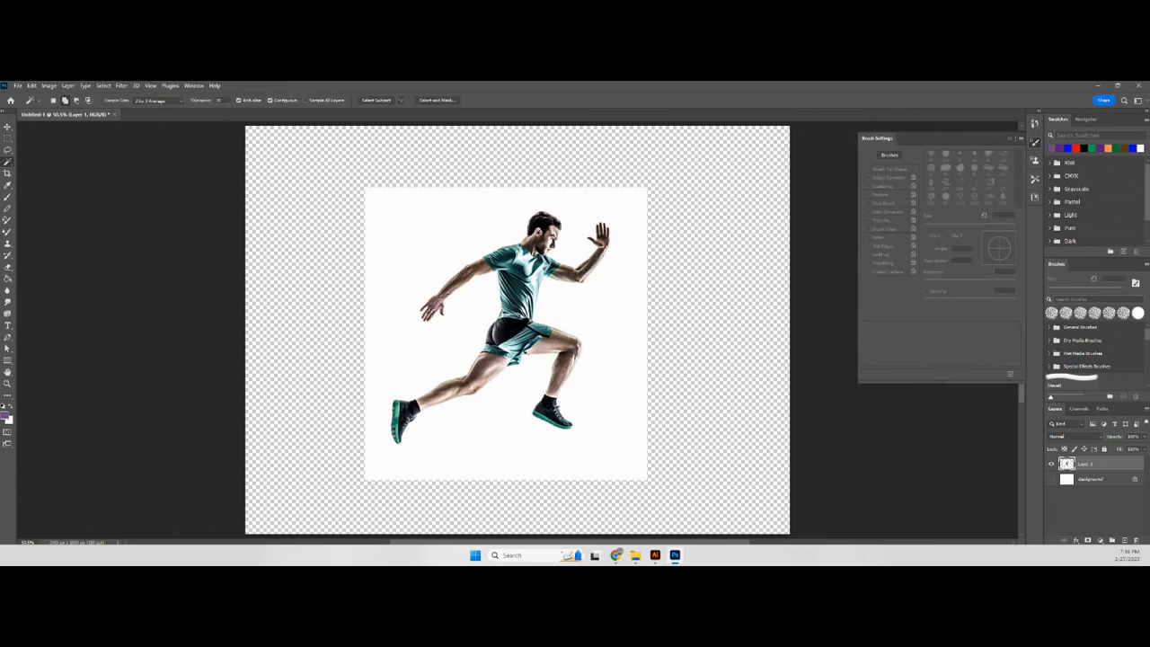
pyautogui.click(402, 229)
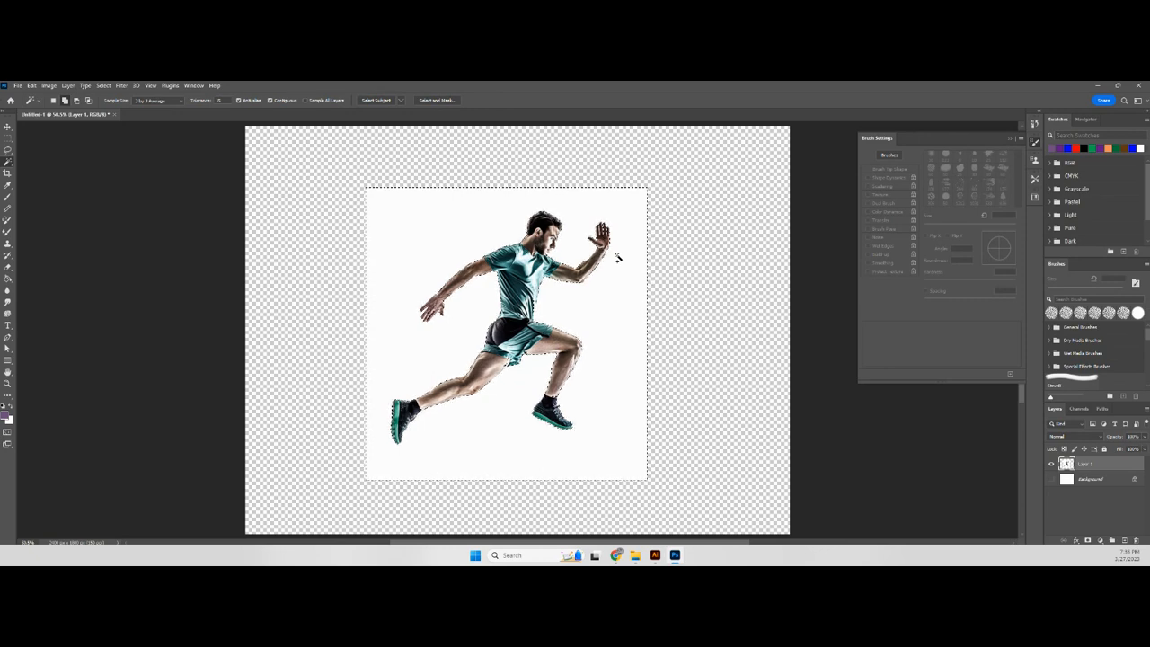
pyautogui.press('Delete')
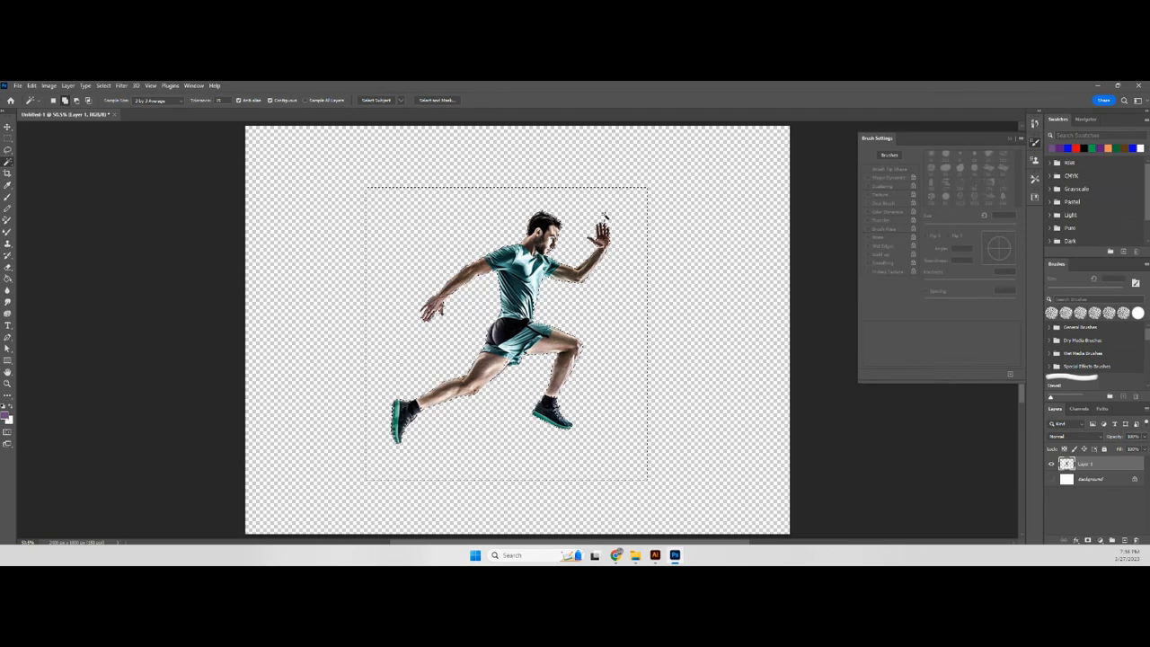
pyautogui.click(104, 87)
pyautogui.click(115, 104)
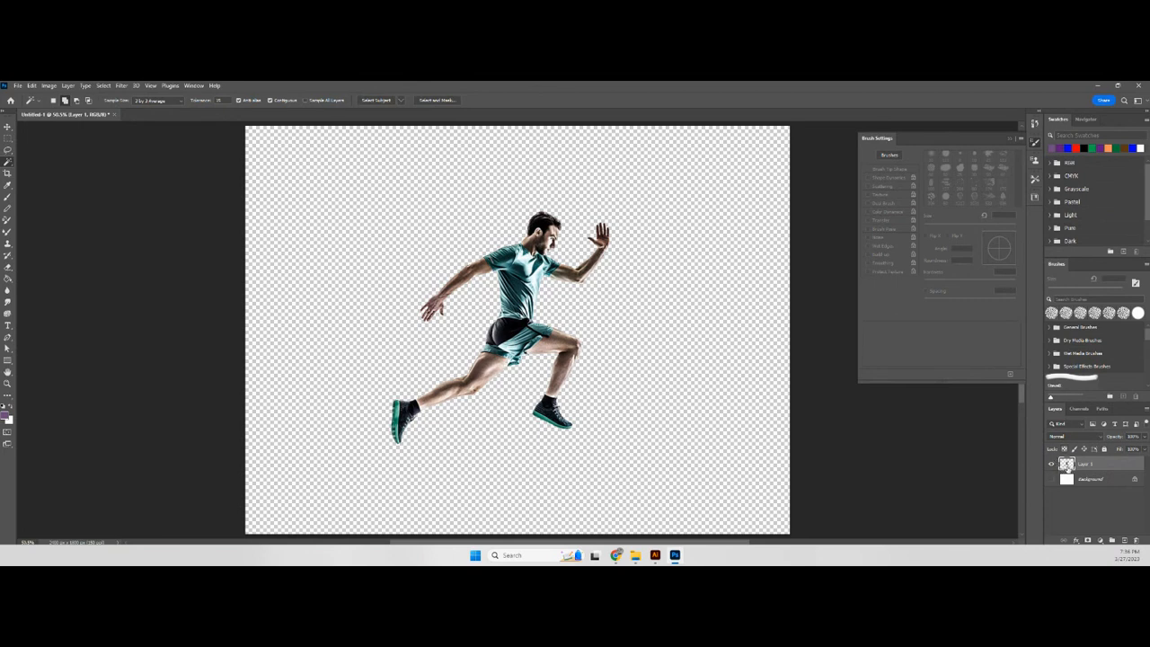
# Load the runner's outline on Layer 1 as a selection and define it as a brush preset named "runner".
pyautogui.keyDown('ctrl'); pyautogui.click(1066, 463); pyautogui.keyUp('ctrl')
pyautogui.click(31, 86)
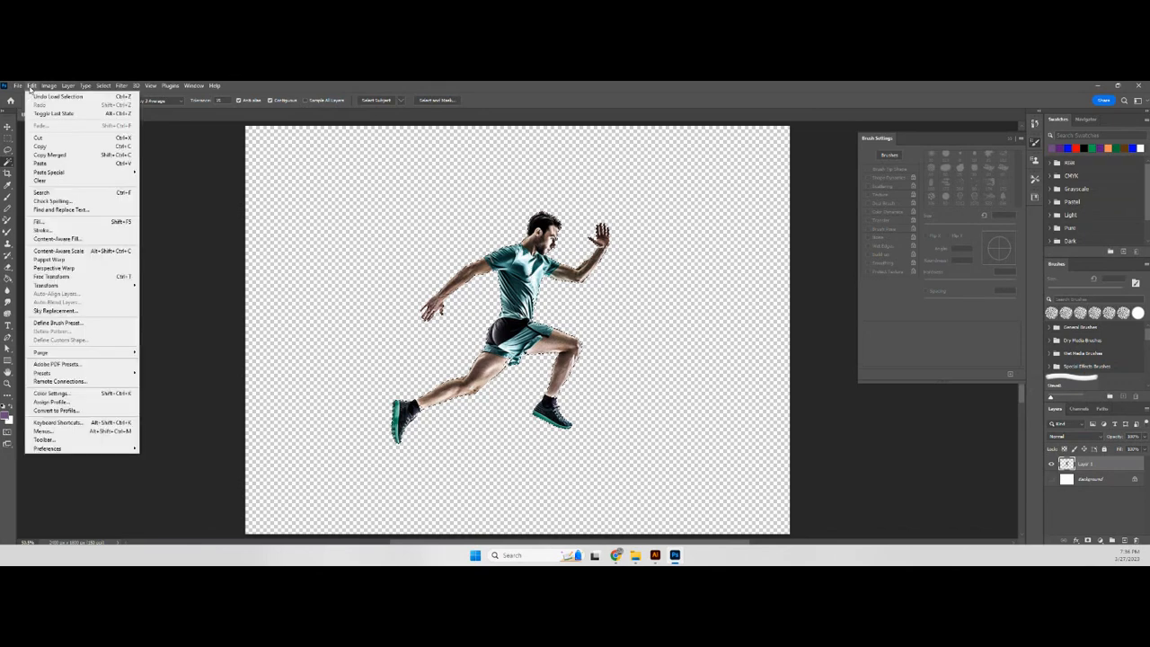
pyautogui.click(54, 323)
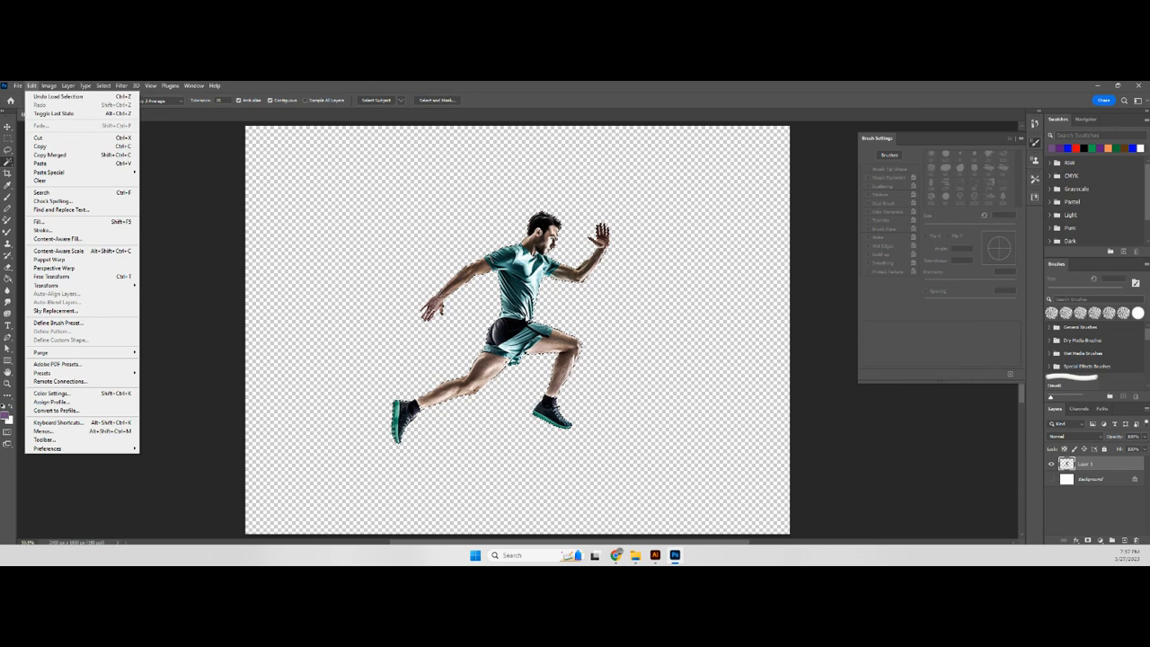
pyautogui.click(69, 325)
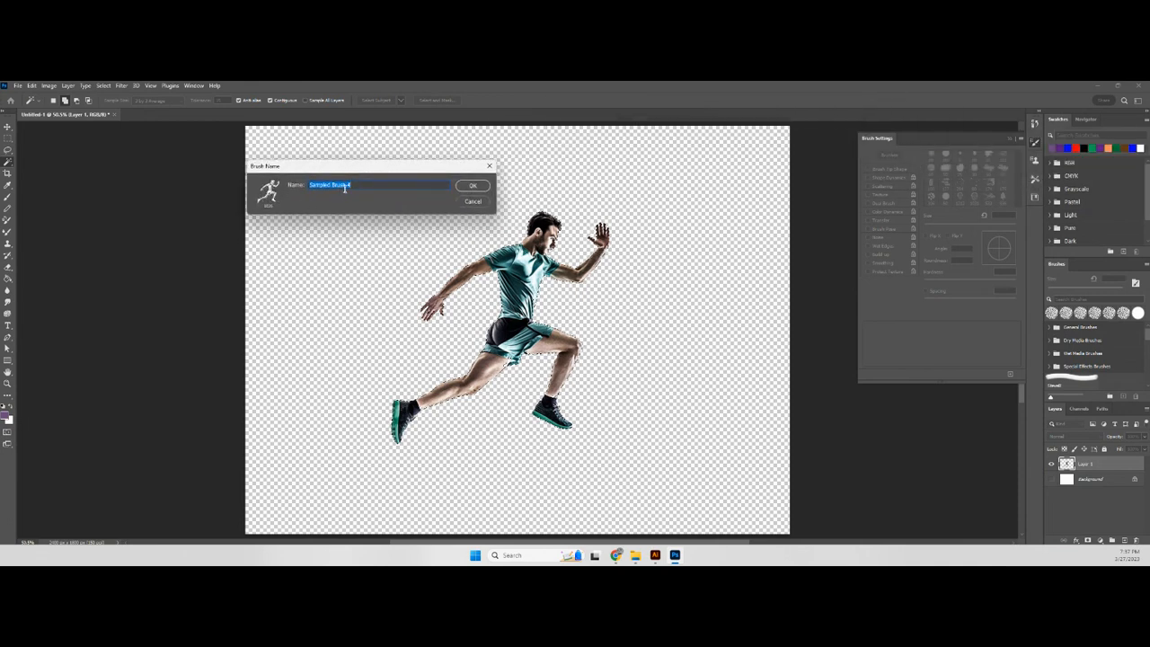
pyautogui.write('runner')
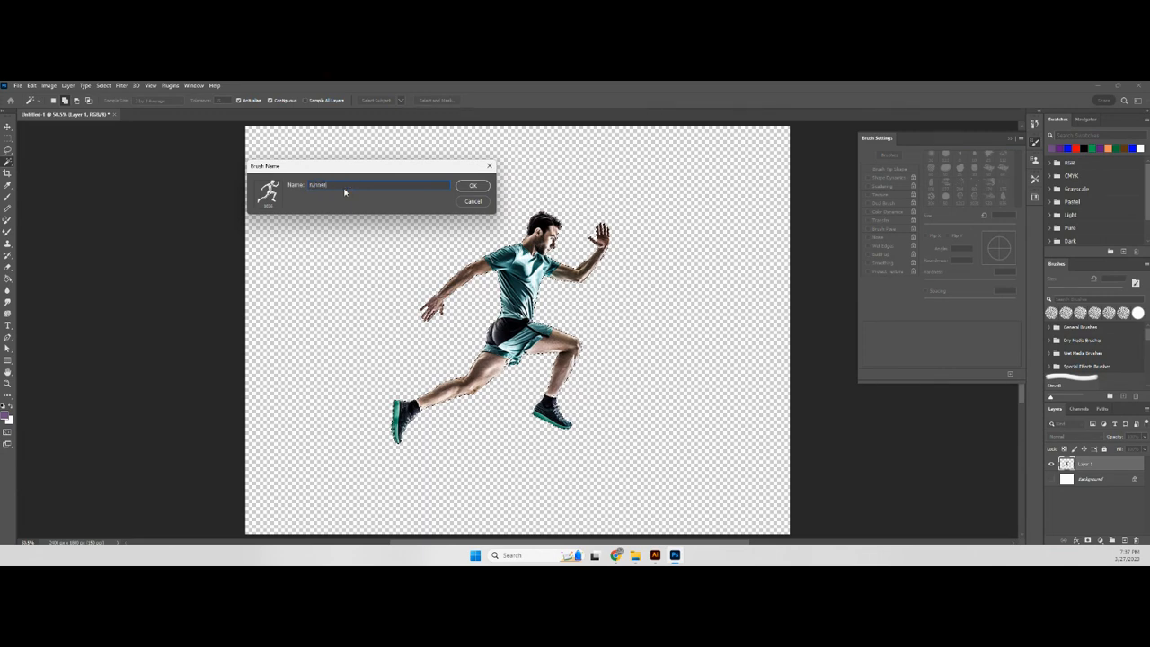
pyautogui.click(473, 185)
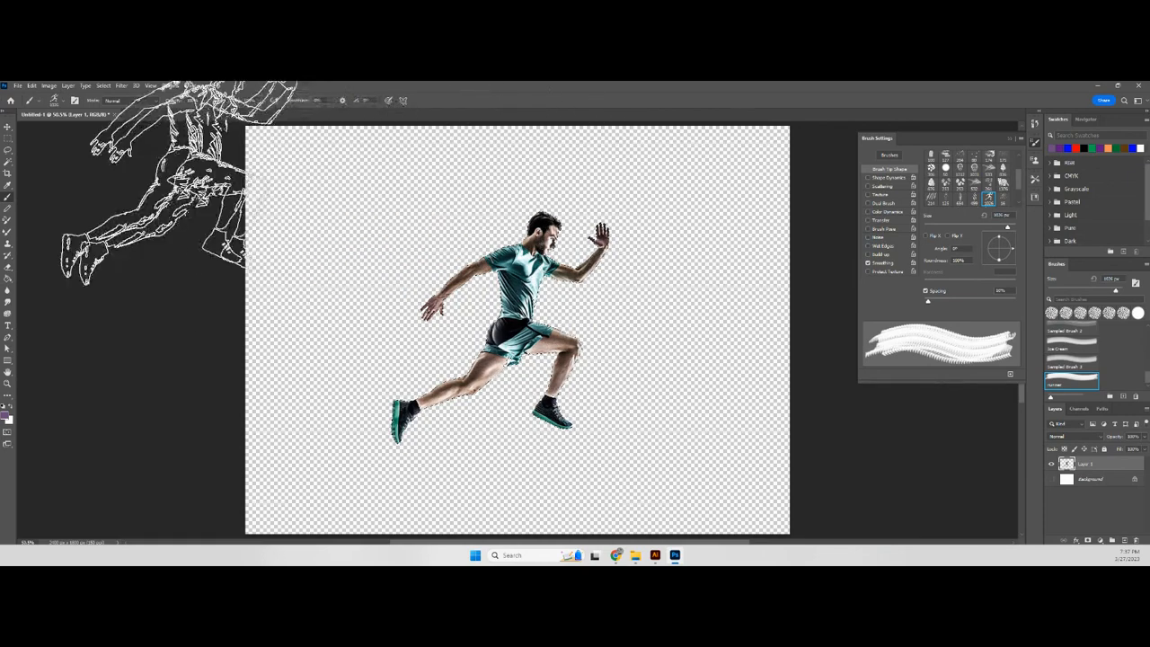
# Clear the runner selection, hide Layer 1, and make the Background layer visible and active for painting.
pyautogui.keyDown('ctrl'); pyautogui.click(1066, 463); pyautogui.keyUp('ctrl')
pyautogui.click(1051, 463)
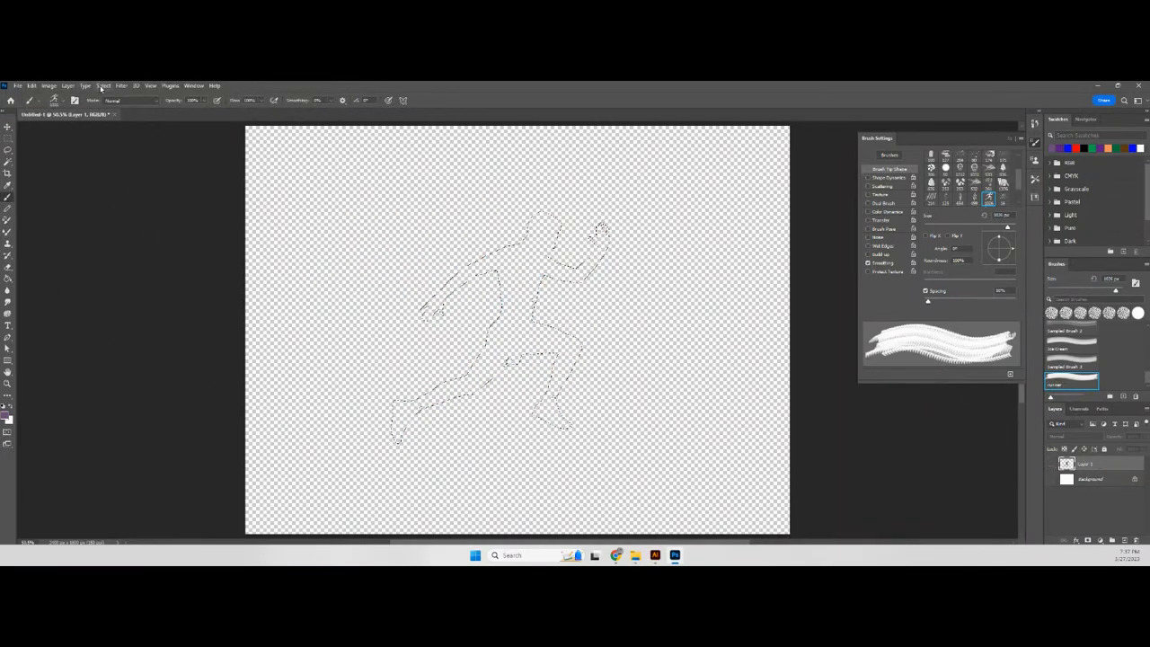
pyautogui.click(102, 87)
pyautogui.click(115, 108)
pyautogui.click(1052, 480)
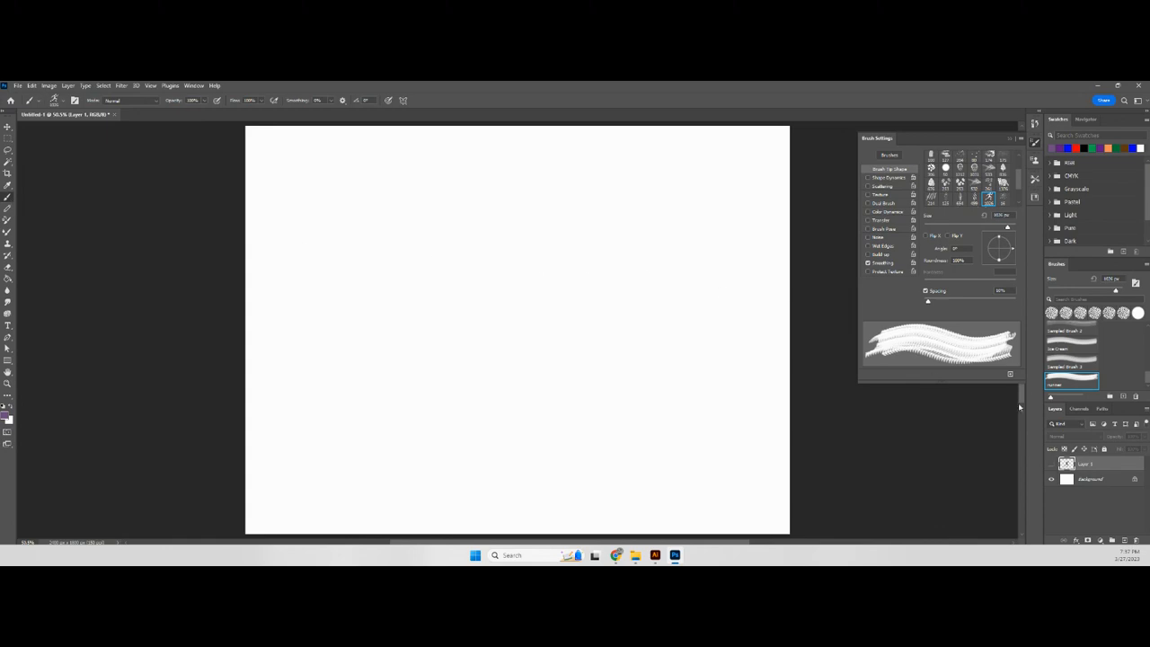
pyautogui.click(1091, 479)
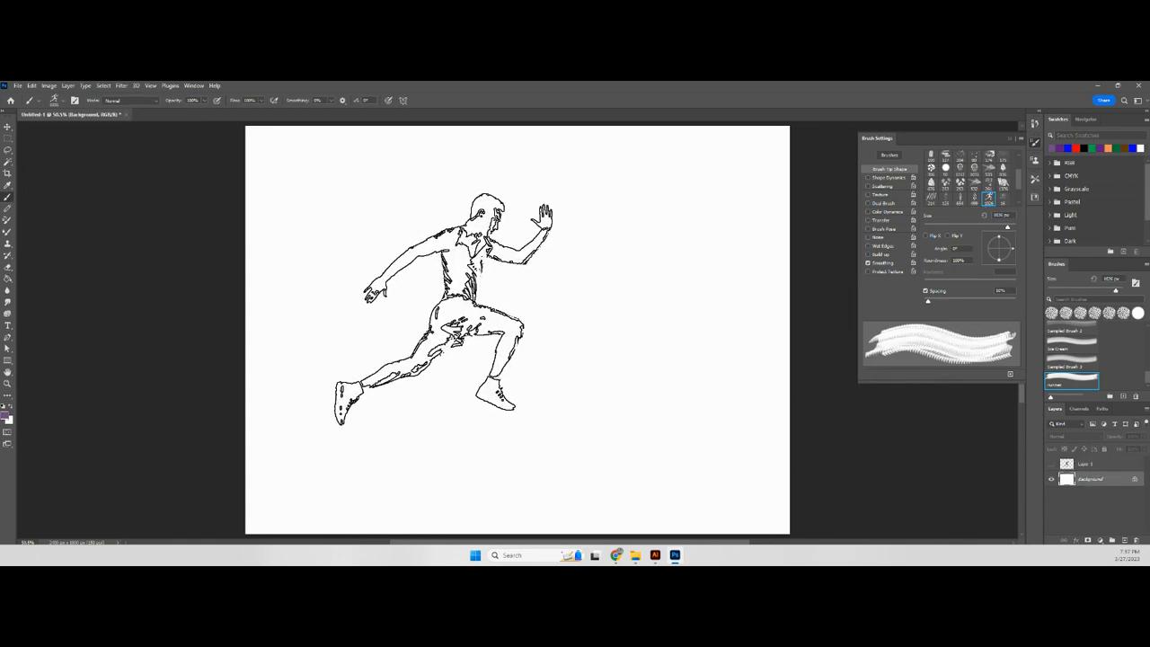
# Stamp the new runner brush once near the middle of the canvas and undo it.
pyautogui.click(497, 314)
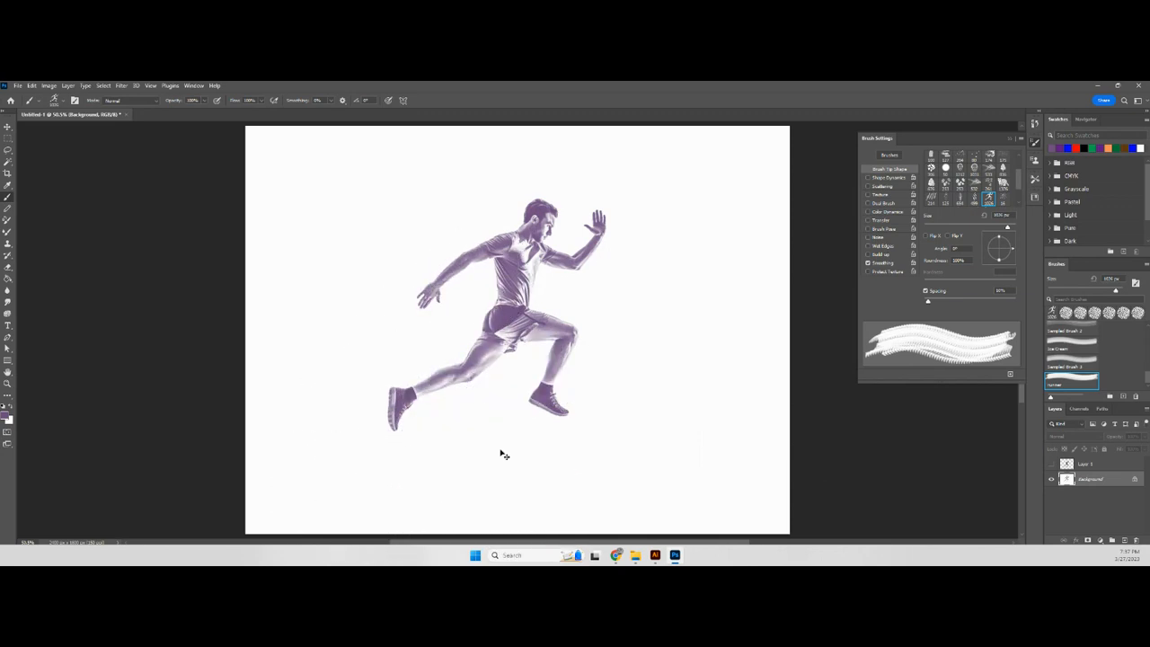
pyautogui.hotkey('ctrl', 'z')
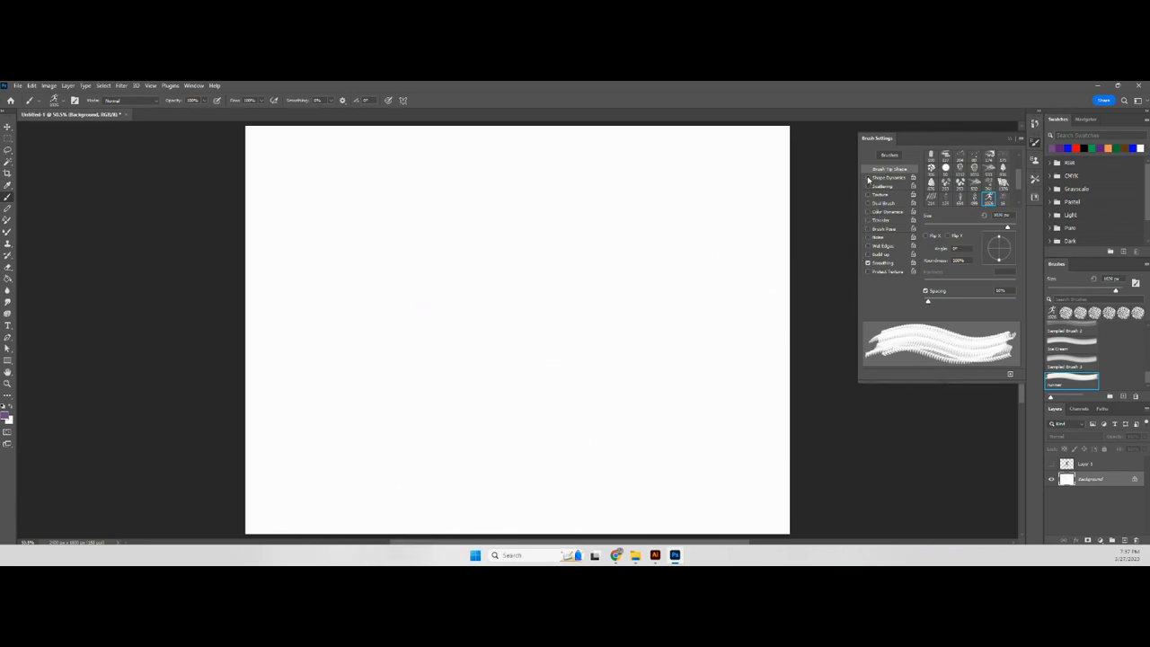
# Enable Shape Dynamics with a size jitter of about 76%, and paint a wavy stroke across mid-canvas with a smaller runner brush.
pyautogui.click(885, 178)
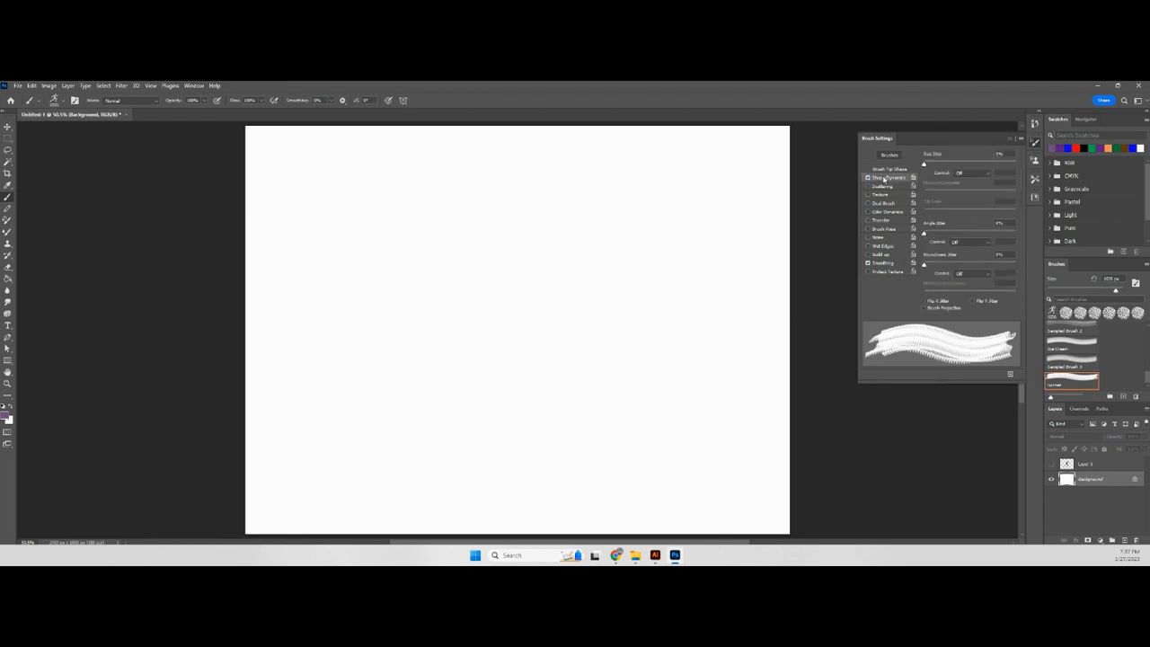
pyautogui.moveTo(923, 166); pyautogui.dragTo(993, 164)
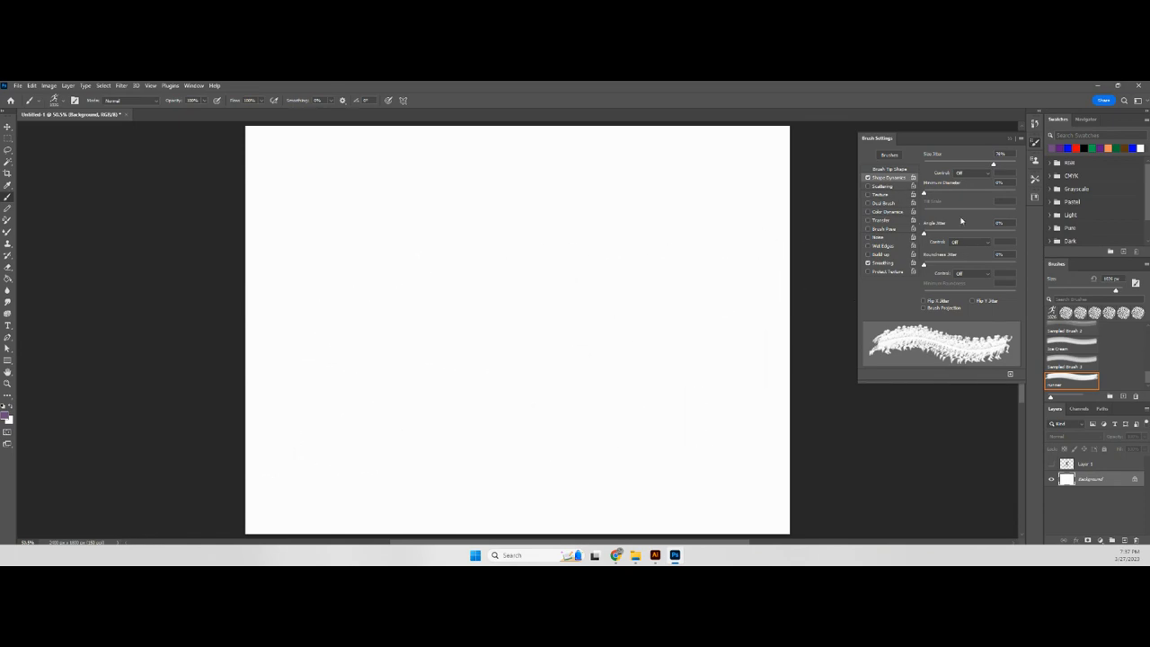
pyautogui.click(885, 168)
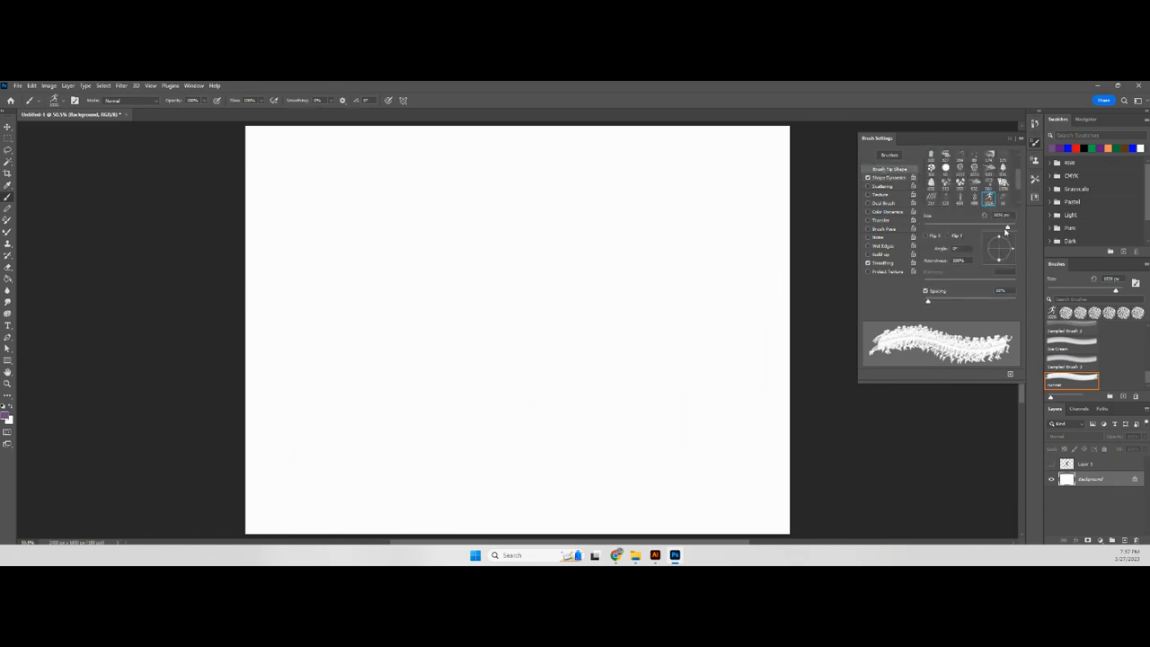
pyautogui.moveTo(1006, 230)
pyautogui.mouseDown()
pyautogui.moveTo(958, 228)
pyautogui.moveTo(987, 229)
pyautogui.mouseUp()
pyautogui.moveTo(323, 307)
pyautogui.mouseDown()
pyautogui.moveTo(452, 294)
pyautogui.moveTo(559, 318)
pyautogui.moveTo(623, 301)
pyautogui.moveTo(669, 306)
pyautogui.mouseUp()
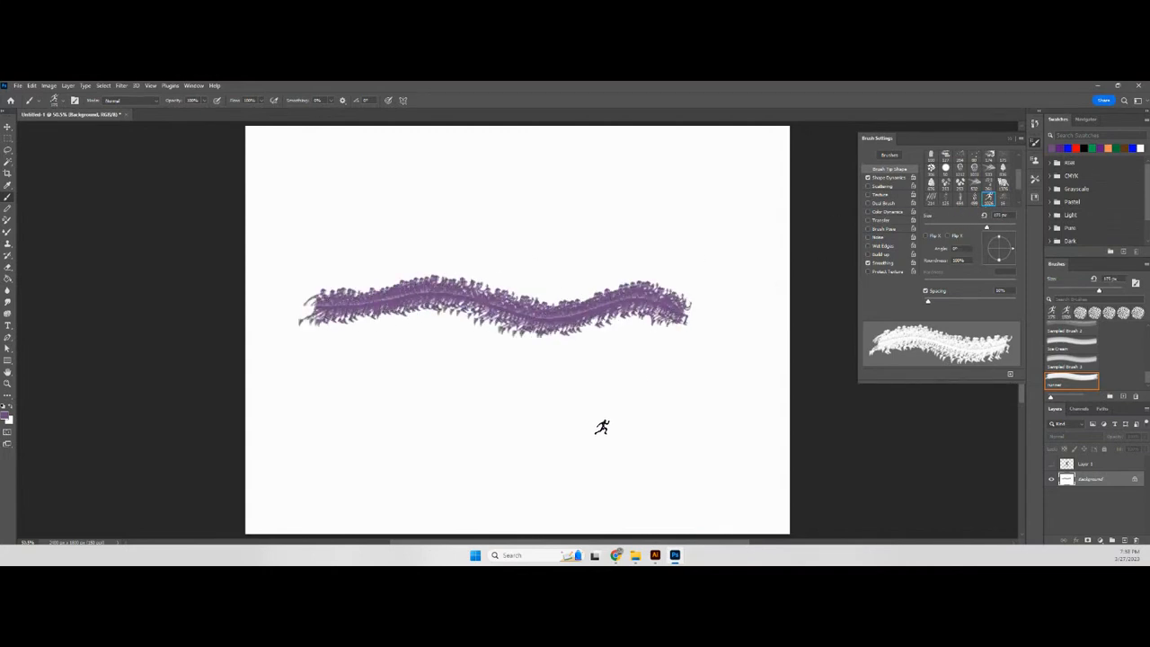
# Enable Scattering with a slight scatter amount, and paint a stroke across the upper canvas with a larger runner brush.
pyautogui.click(888, 178)
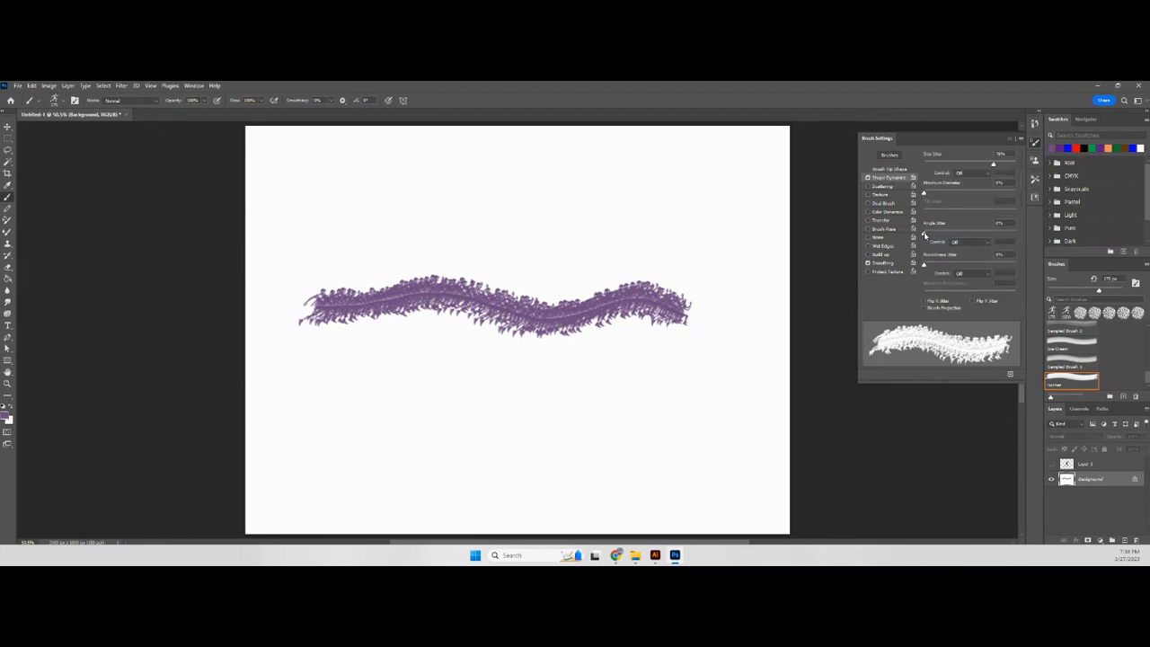
pyautogui.moveTo(925, 236)
pyautogui.mouseDown()
pyautogui.moveTo(936, 237)
pyautogui.moveTo(913, 241)
pyautogui.mouseUp()
pyautogui.click(882, 186)
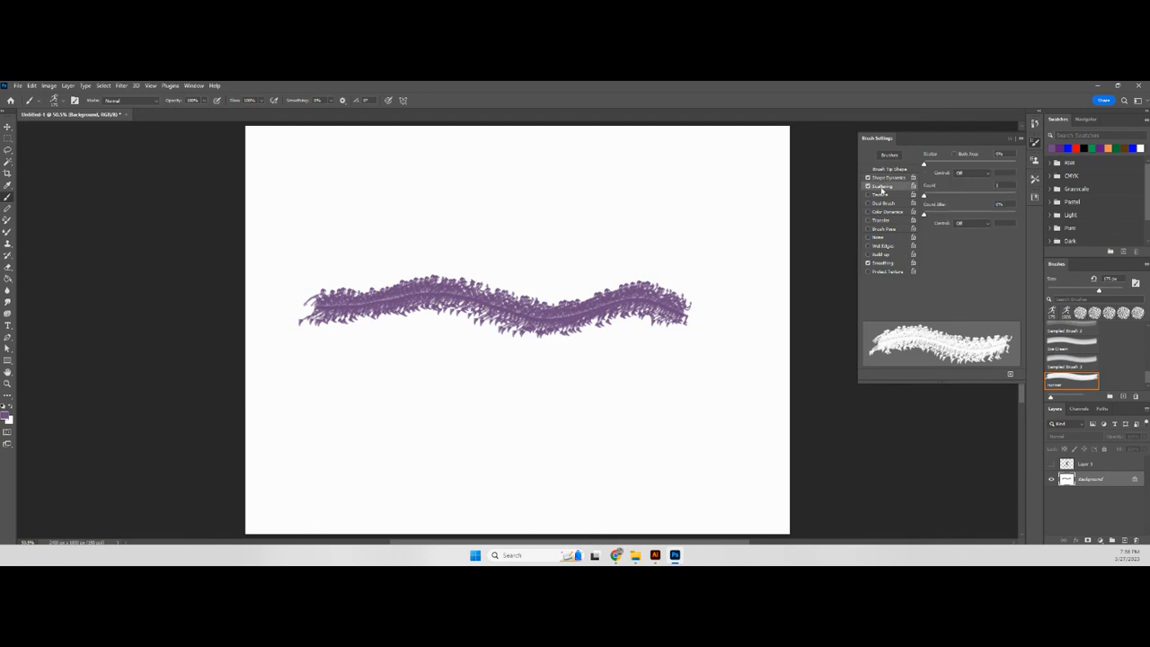
pyautogui.moveTo(926, 167); pyautogui.dragTo(931, 167)
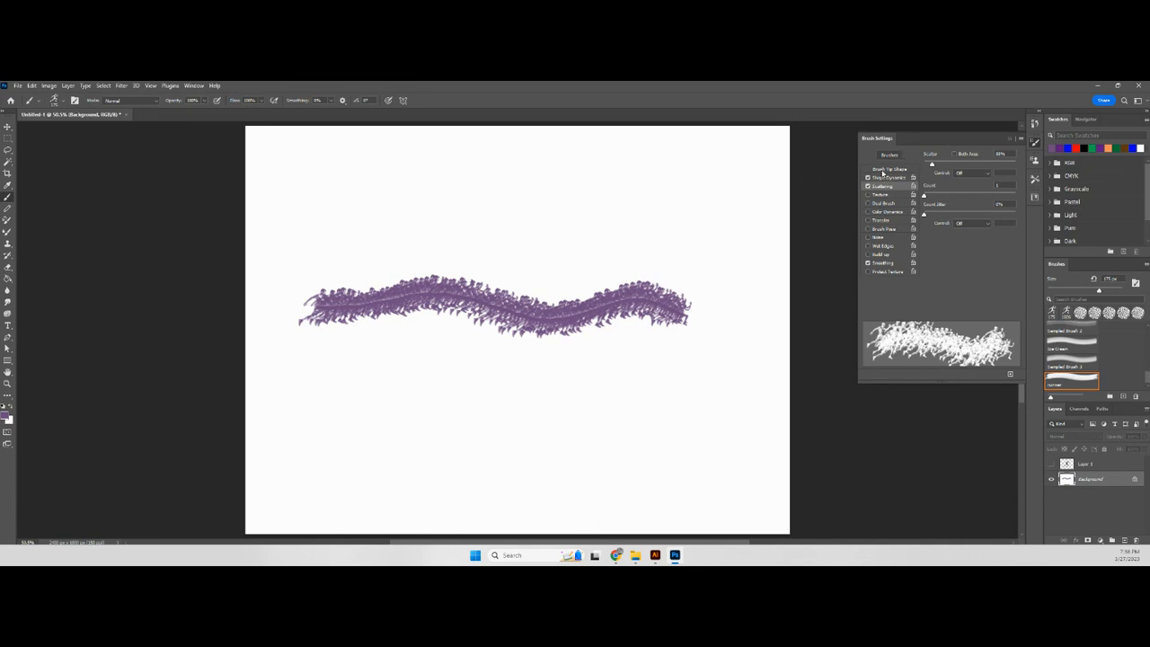
pyautogui.click(885, 170)
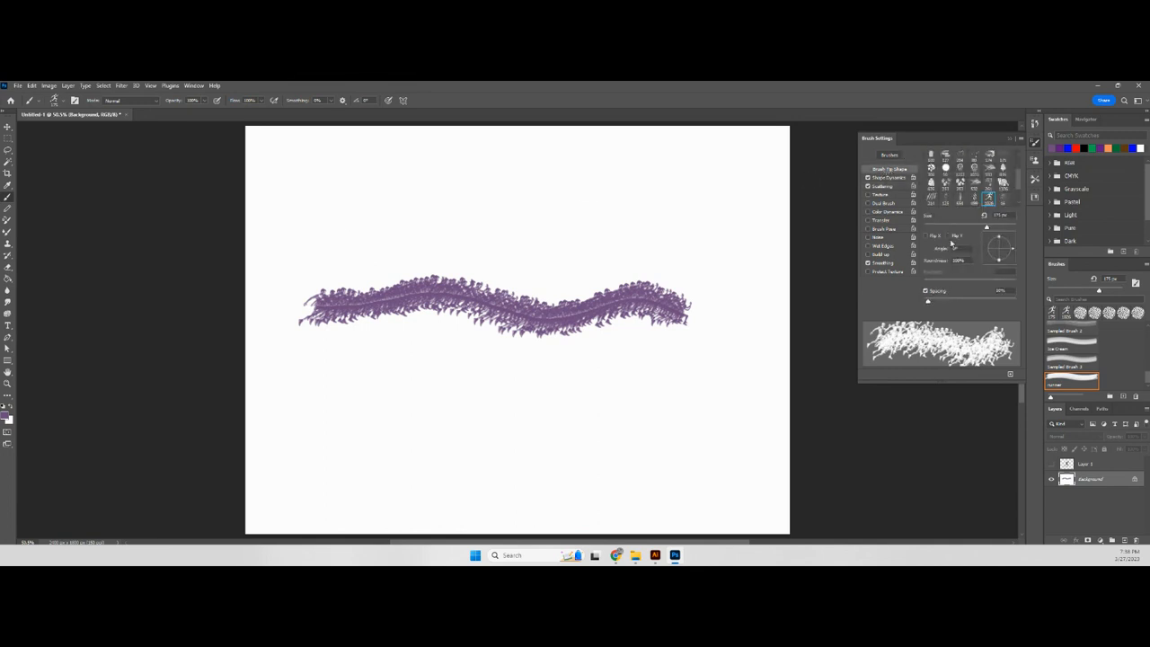
pyautogui.moveTo(987, 230); pyautogui.dragTo(995, 228)
pyautogui.moveTo(357, 219); pyautogui.dragTo(718, 220)
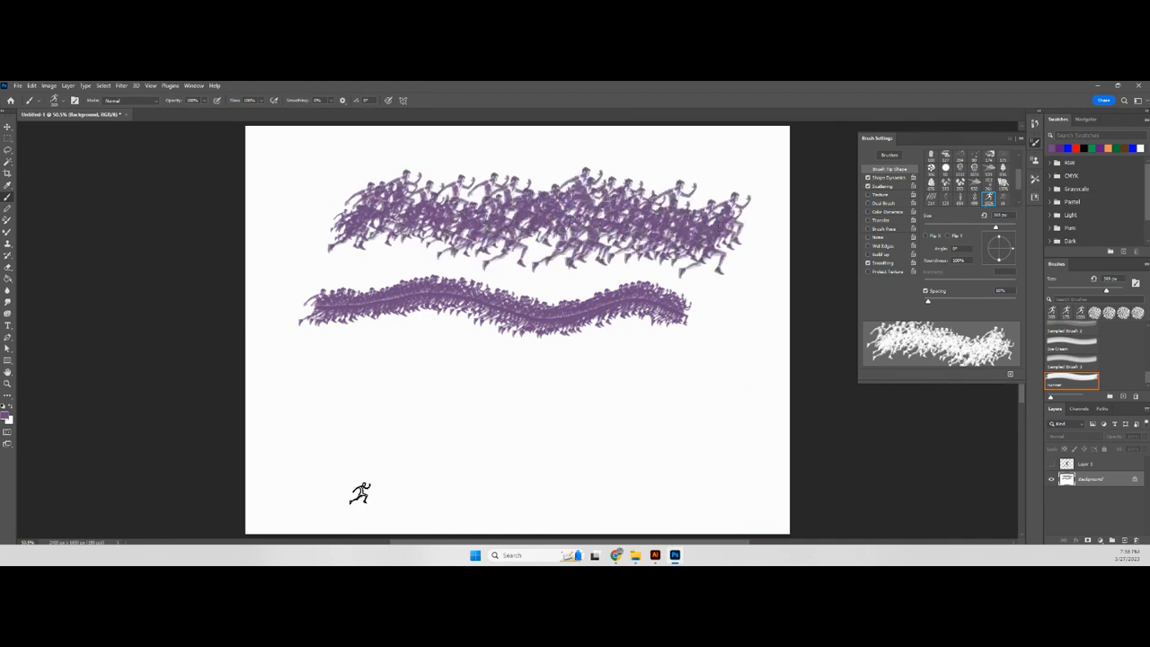
# Stamp three single runners below the painted strokes, and undo all the runner marks on the canvas.
pyautogui.click(406, 391)
pyautogui.click(500, 402)
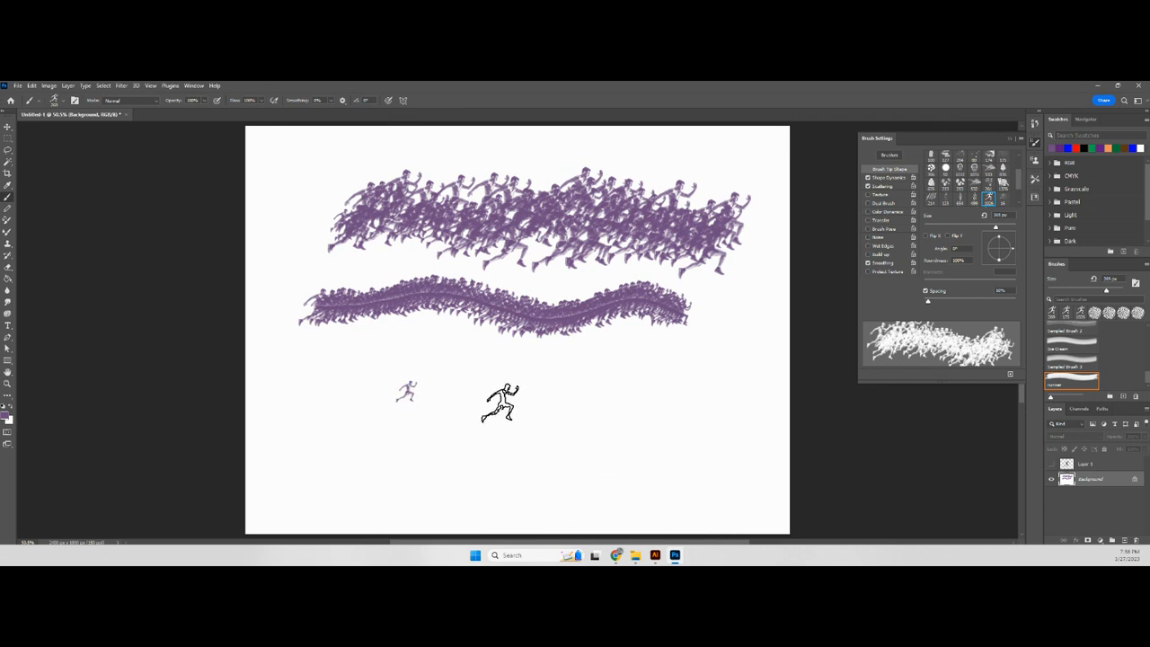
pyautogui.click(615, 393)
pyautogui.hotkey('ctrl', 'z')
pyautogui.hotkey('ctrl', 'z')
pyautogui.hotkey('ctrl', 'z')
pyautogui.hotkey('ctrl', 'z')
pyautogui.hotkey('ctrl', 'z')
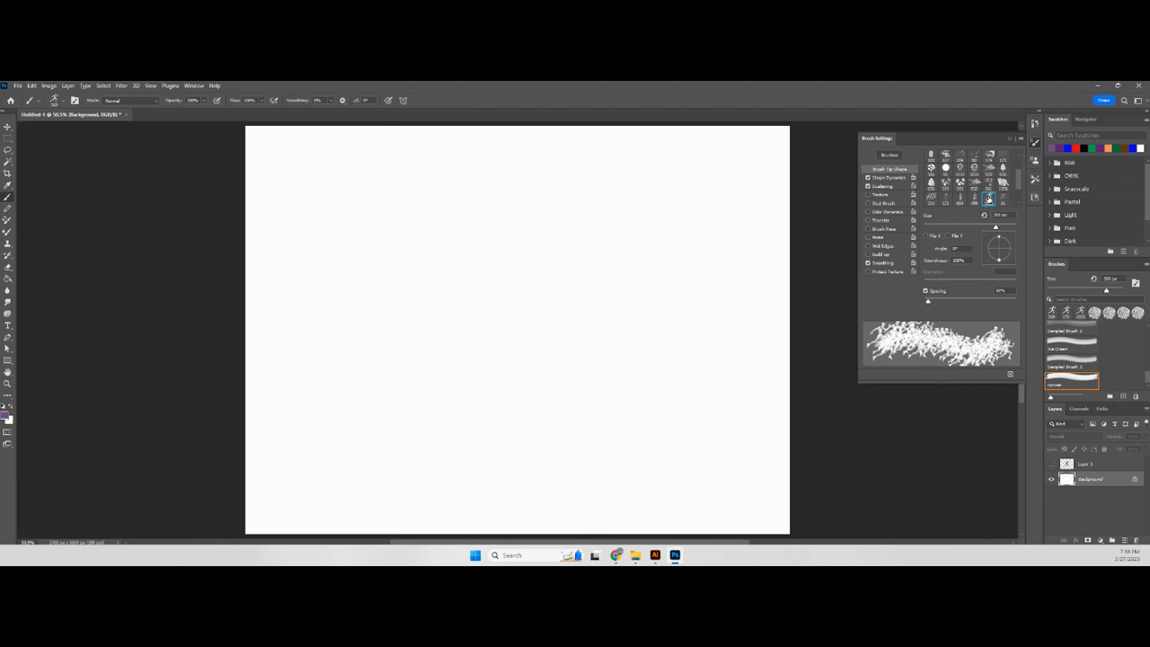
# Switch to the fish brush tip, test it with two marks and a wide stroke along the lower canvas, and undo them.
pyautogui.click(975, 184)
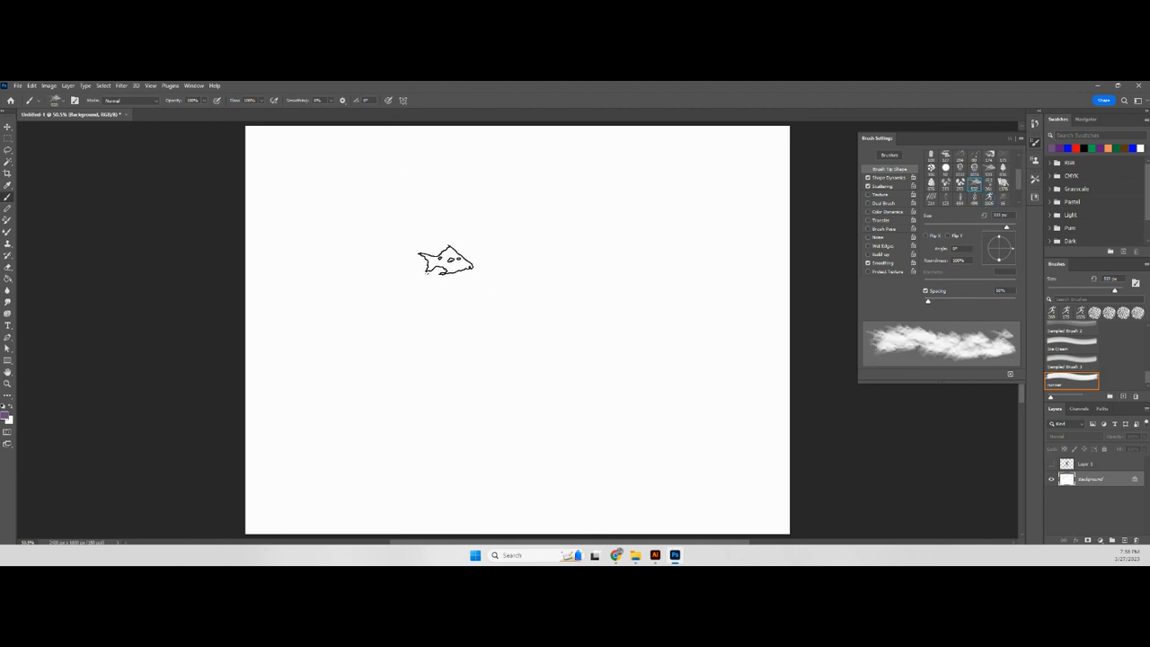
pyautogui.click(364, 252)
pyautogui.click(568, 271)
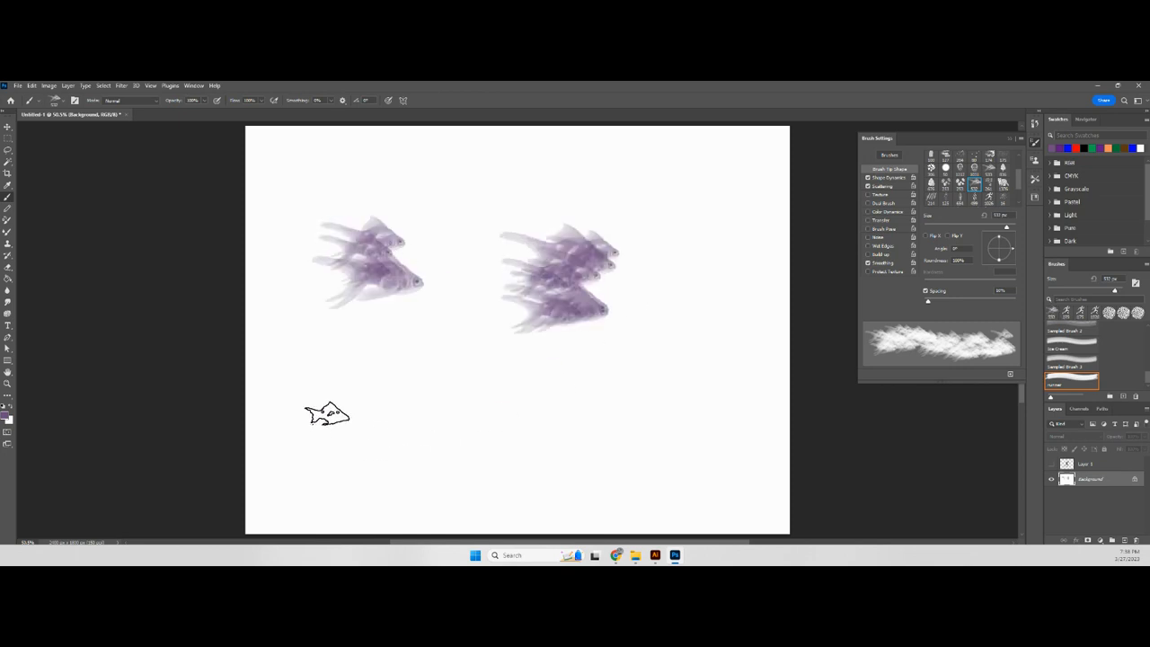
pyautogui.moveTo(321, 413)
pyautogui.mouseDown()
pyautogui.moveTo(542, 437)
pyautogui.moveTo(695, 429)
pyautogui.moveTo(772, 422)
pyautogui.mouseUp()
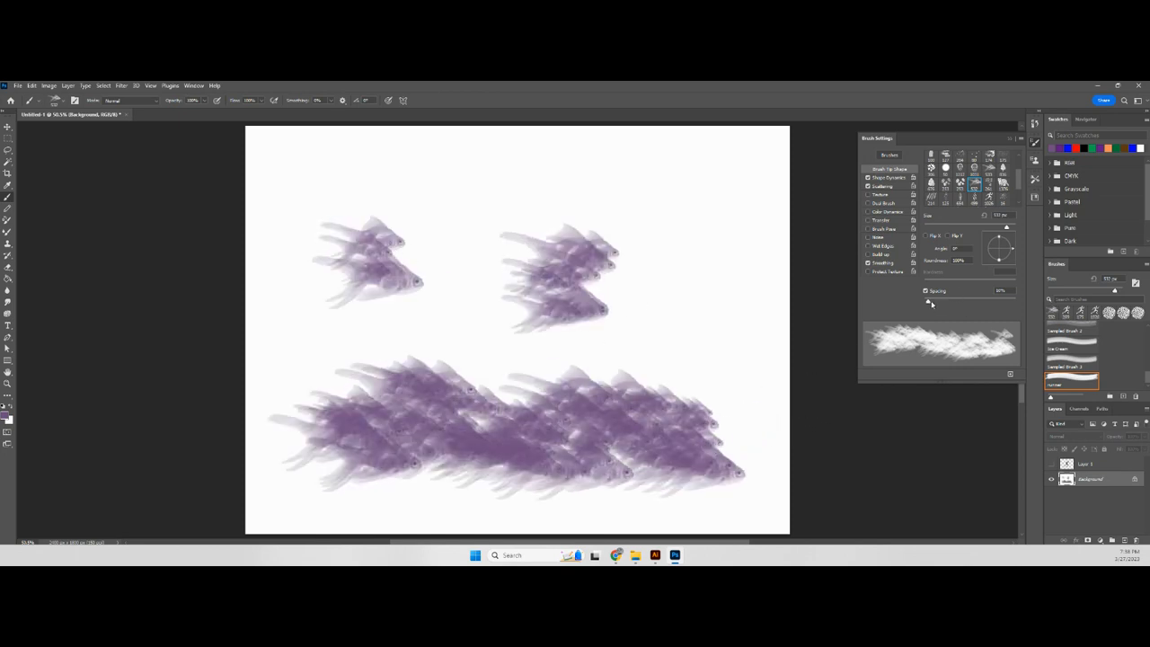
pyautogui.hotkey('ctrl', 'z')
pyautogui.hotkey('ctrl', 'z')
pyautogui.hotkey('ctrl', 'z')
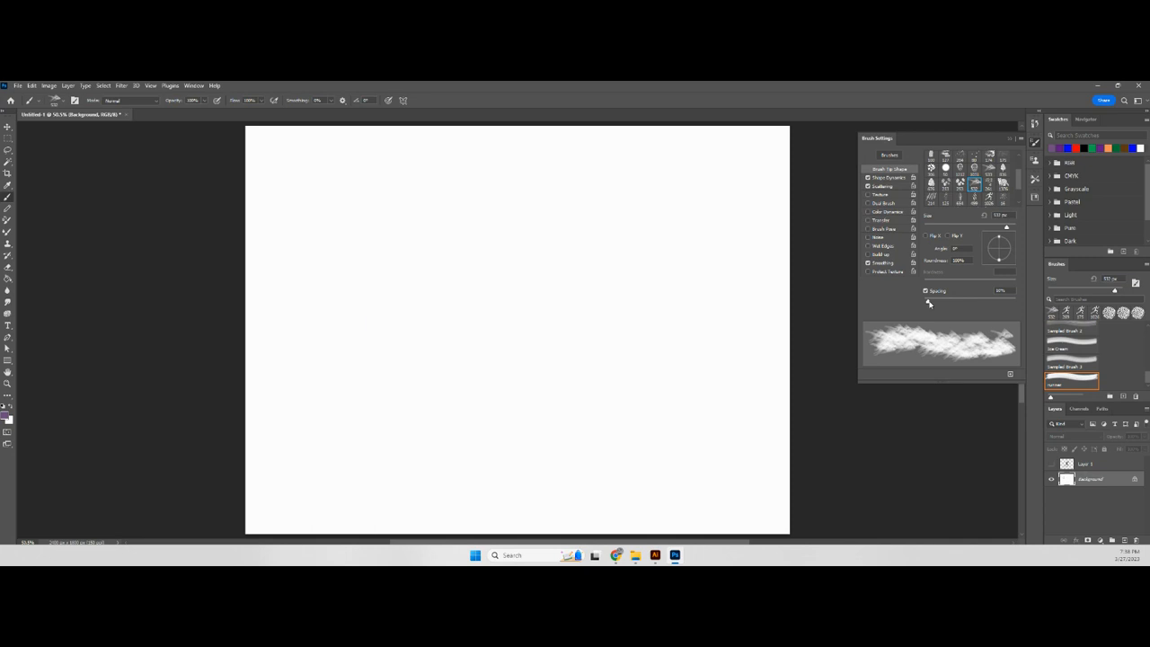
# Increase the fish brush's spacing considerably and paint a row of separate fish across the upper half of the canvas.
pyautogui.moveTo(929, 303); pyautogui.dragTo(971, 301)
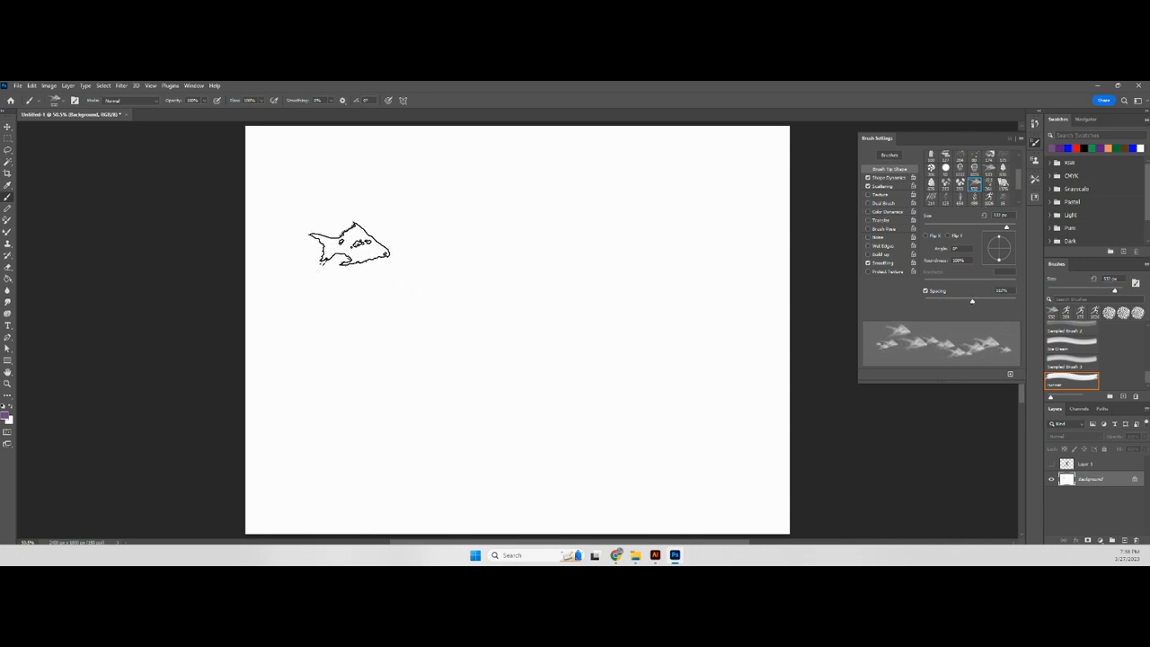
pyautogui.moveTo(297, 240)
pyautogui.mouseDown()
pyautogui.moveTo(630, 316)
pyautogui.moveTo(758, 256)
pyautogui.mouseUp()
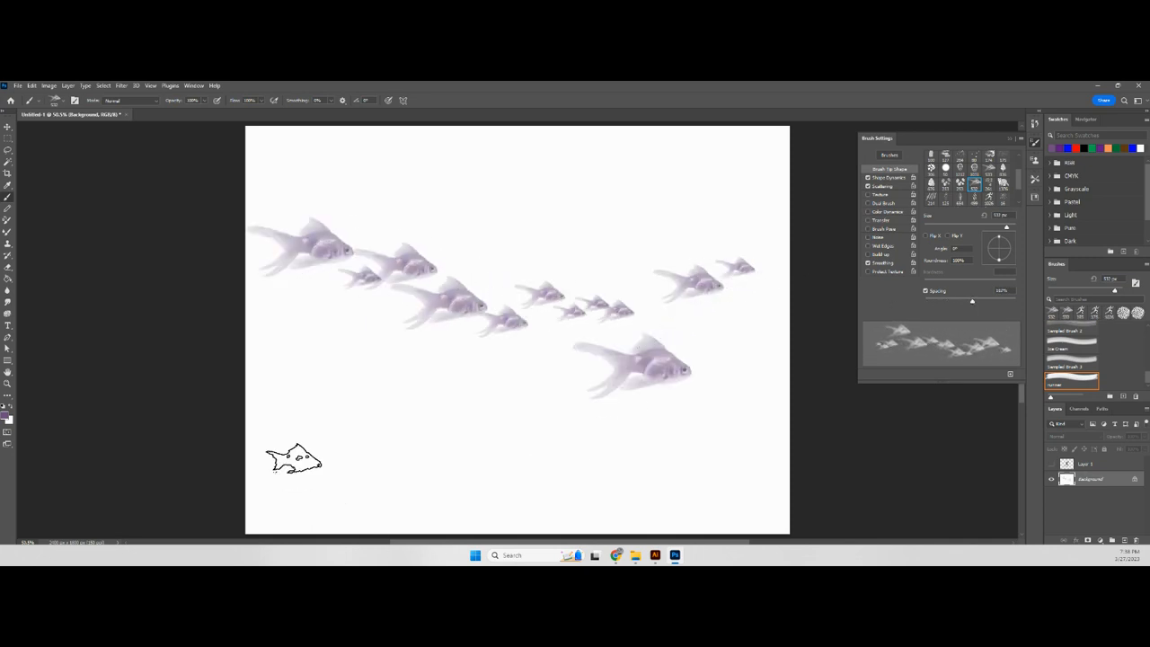
# Paint a fish stroke across the lower canvas and another across the upper canvas, and undo all the fish marks.
pyautogui.moveTo(300, 411)
pyautogui.mouseDown()
pyautogui.moveTo(370, 438)
pyautogui.moveTo(479, 453)
pyautogui.moveTo(760, 426)
pyautogui.mouseUp()
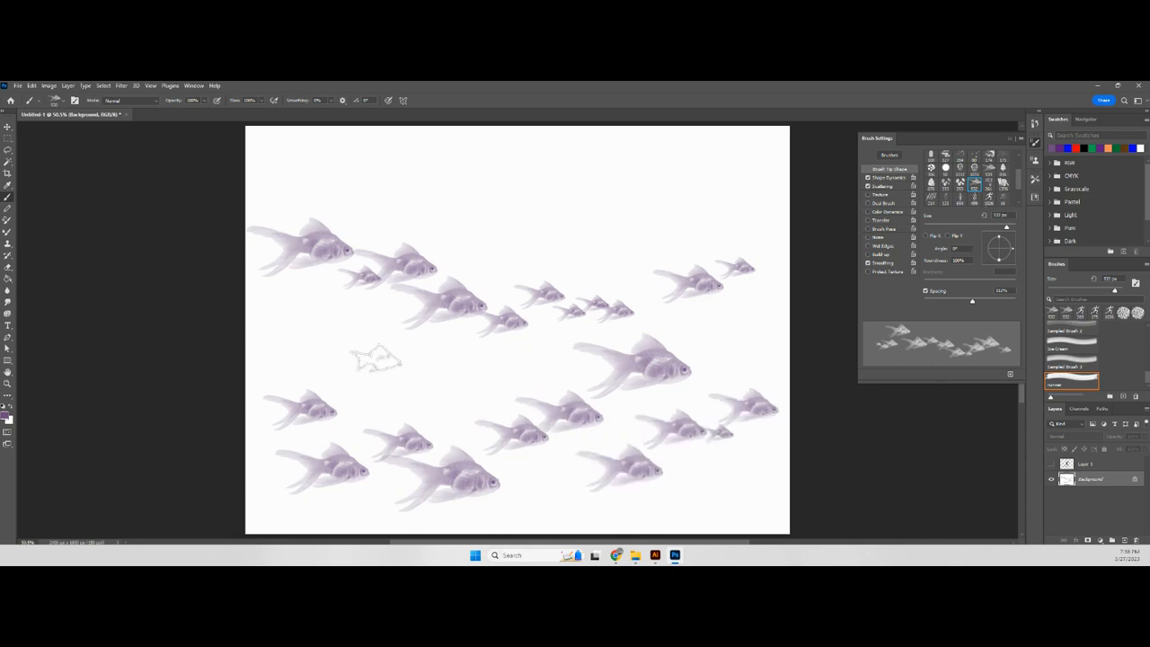
pyautogui.moveTo(325, 183)
pyautogui.mouseDown()
pyautogui.moveTo(517, 206)
pyautogui.moveTo(696, 201)
pyautogui.mouseUp()
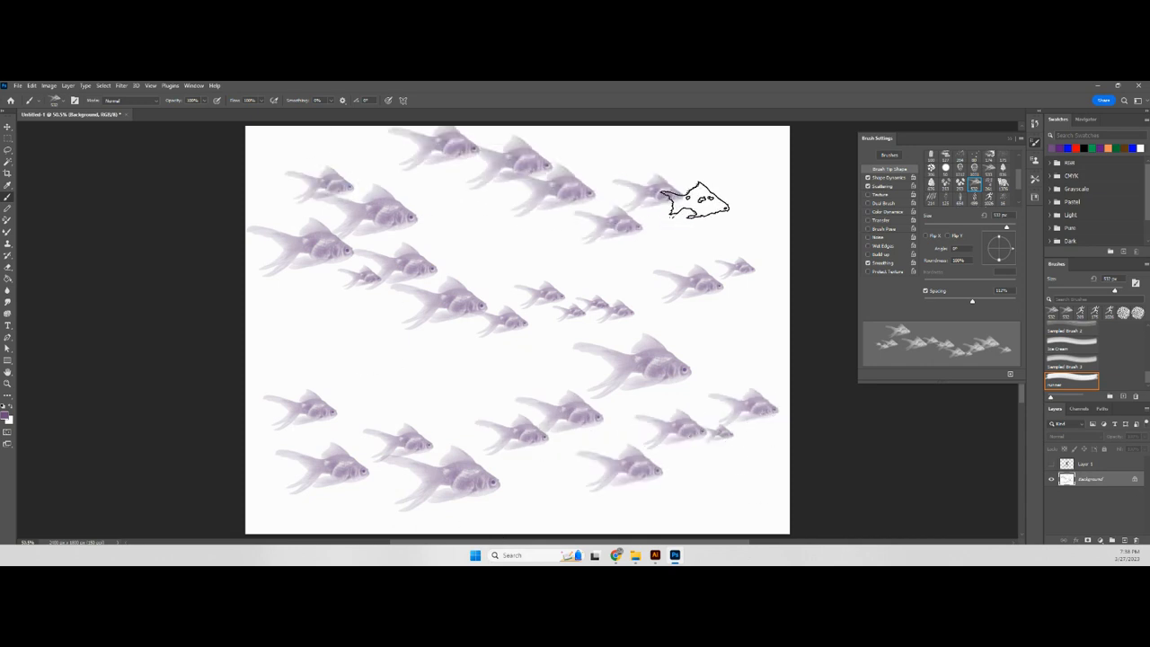
pyautogui.hotkey('ctrl', 'z')
pyautogui.hotkey('ctrl', 'z')
pyautogui.hotkey('ctrl', 'z')
pyautogui.hotkey('ctrl', 'z')
pyautogui.hotkey('ctrl', 'z')
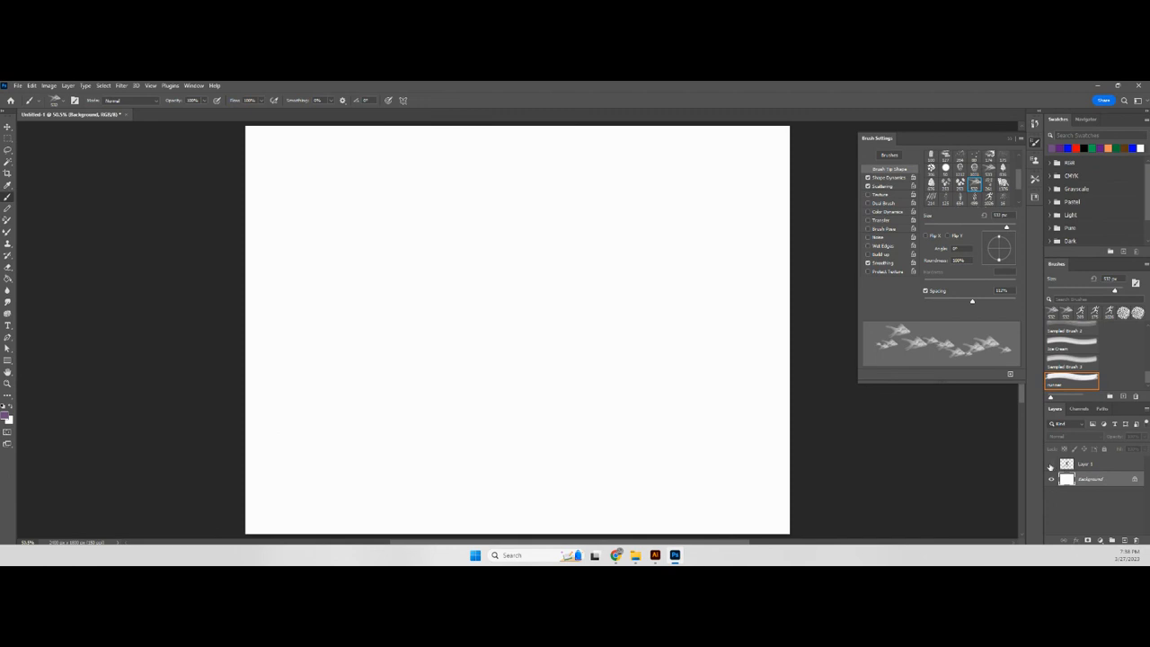
# Load the runner's outline from Layer 1 as a selection, hide that layer, and make the Background layer active.
pyautogui.click(1050, 465)
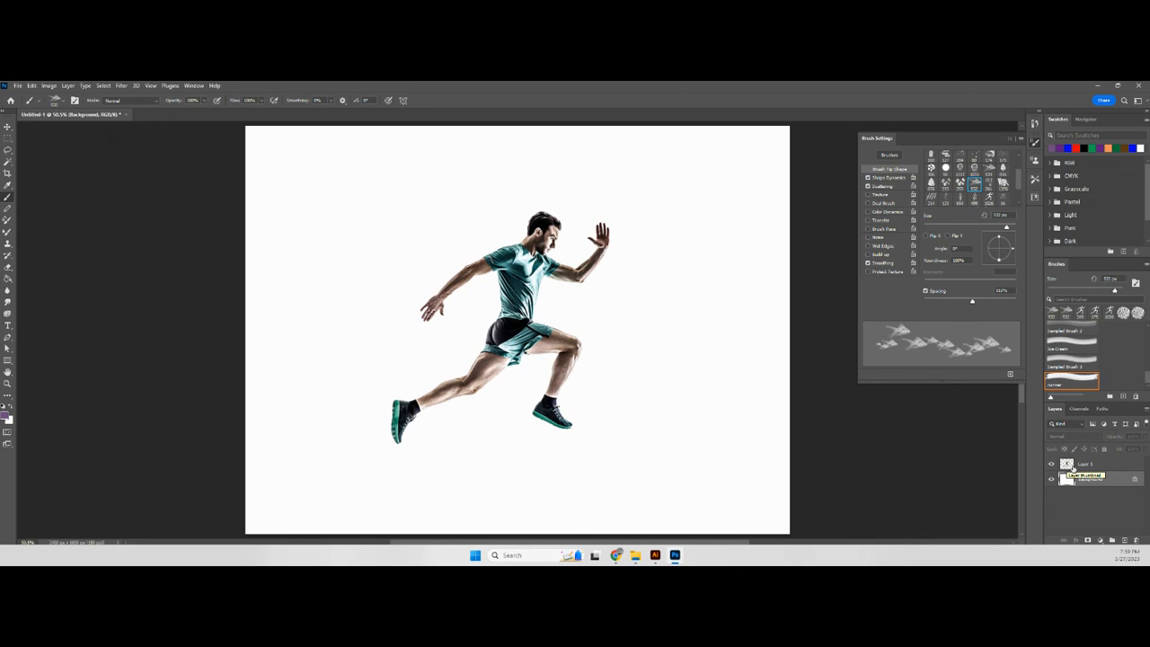
pyautogui.click(1094, 467)
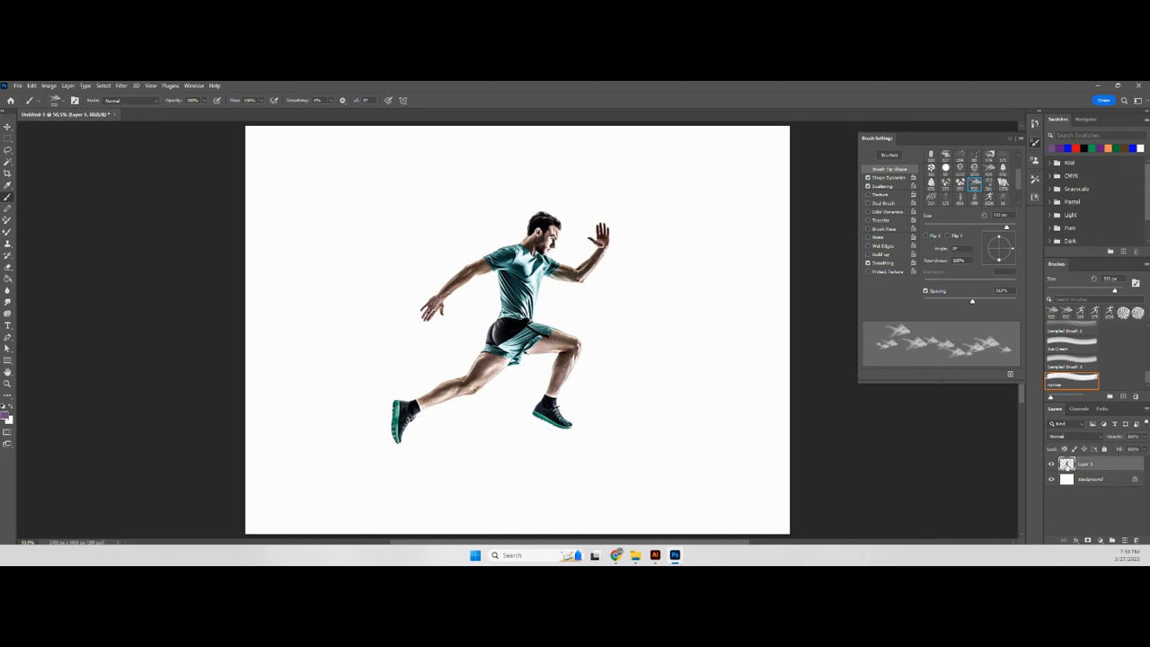
pyautogui.keyDown('ctrl'); pyautogui.click(1067, 464); pyautogui.keyUp('ctrl')
pyautogui.click(1050, 465)
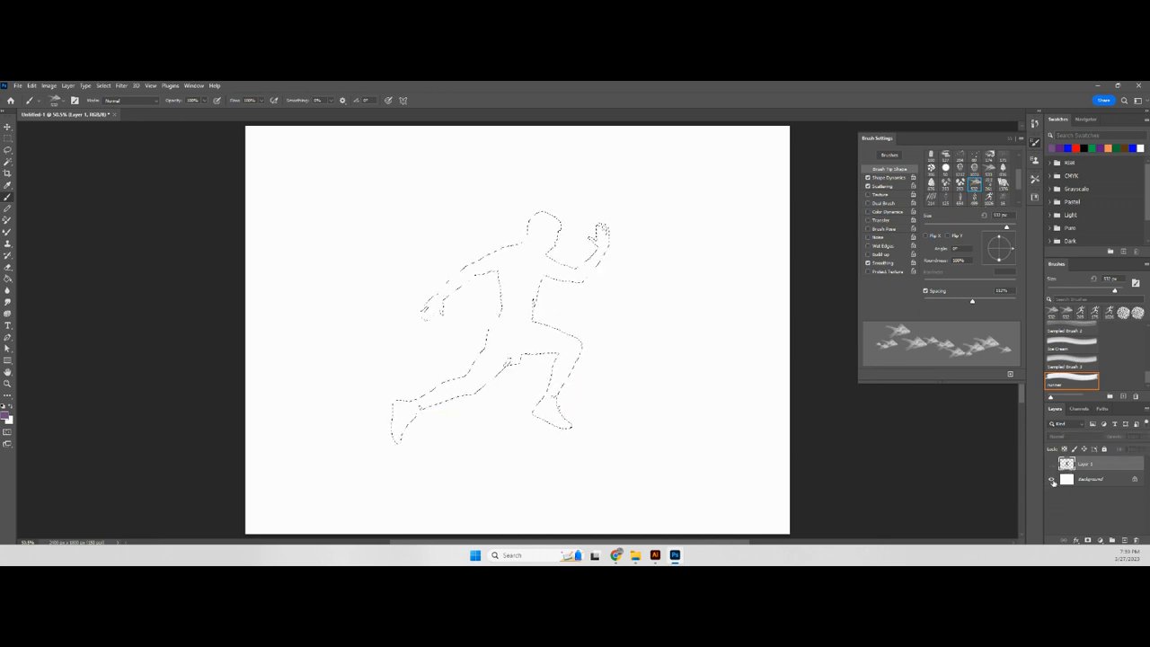
pyautogui.click(1078, 479)
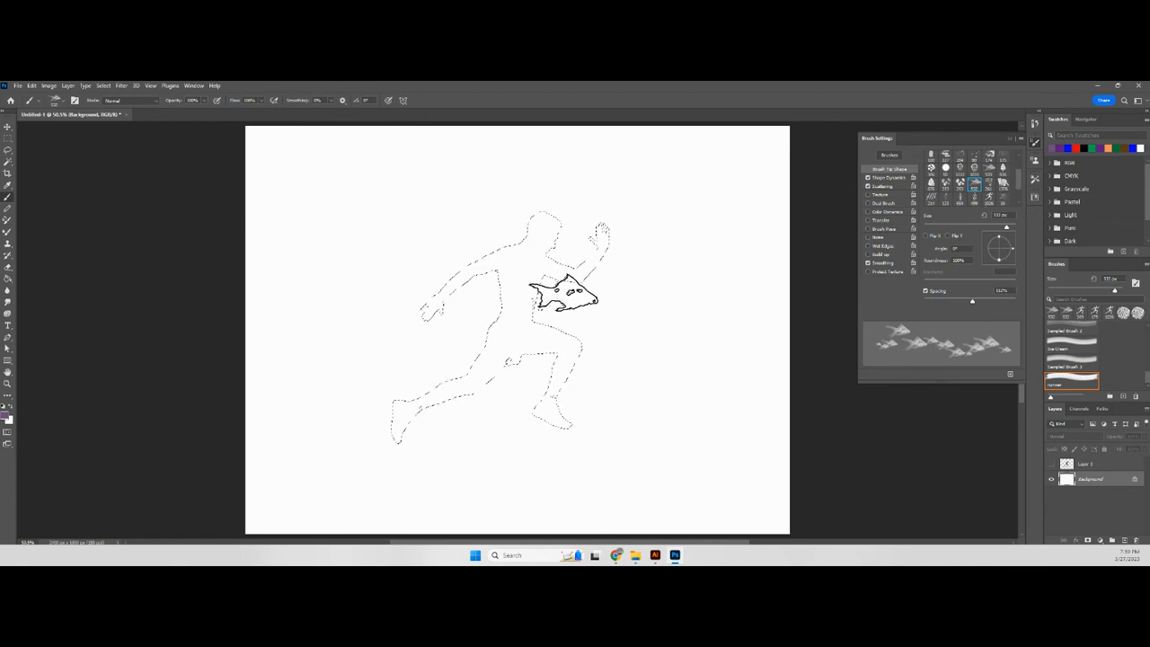
# Switch to a hard round brush tip of 300 px with Shape Dynamics and Scattering turned off.
pyautogui.click(944, 167)
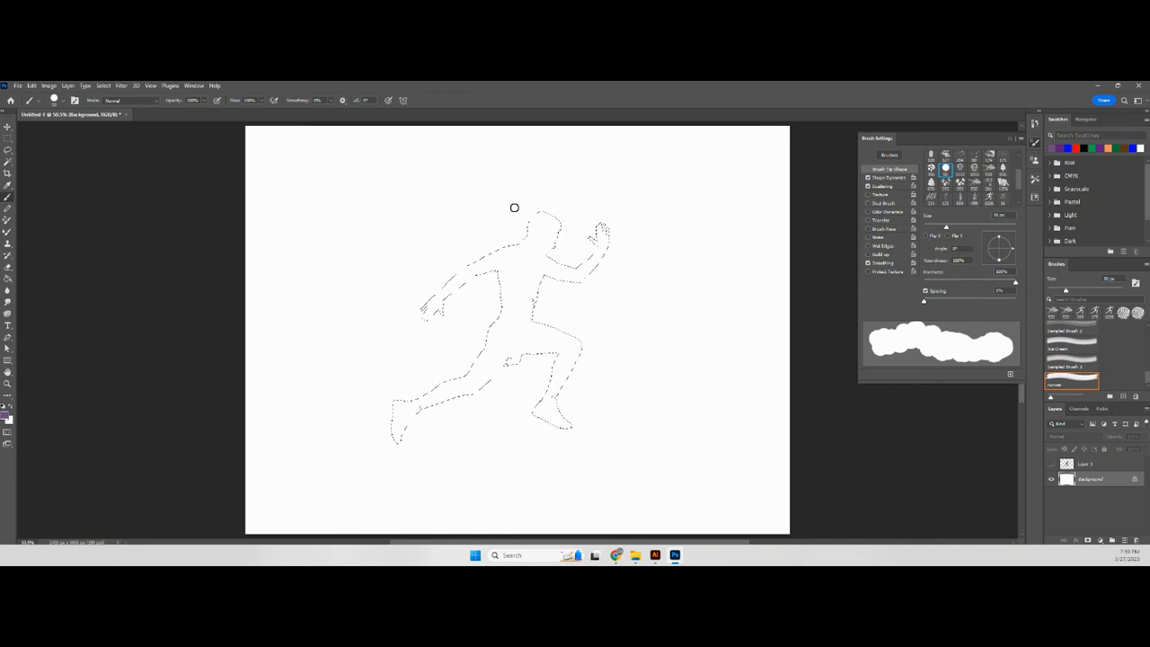
pyautogui.press(']')
pyautogui.press(']')
pyautogui.press(']')
pyautogui.press(']')
pyautogui.press(']')
pyautogui.press(']')
pyautogui.press(']')
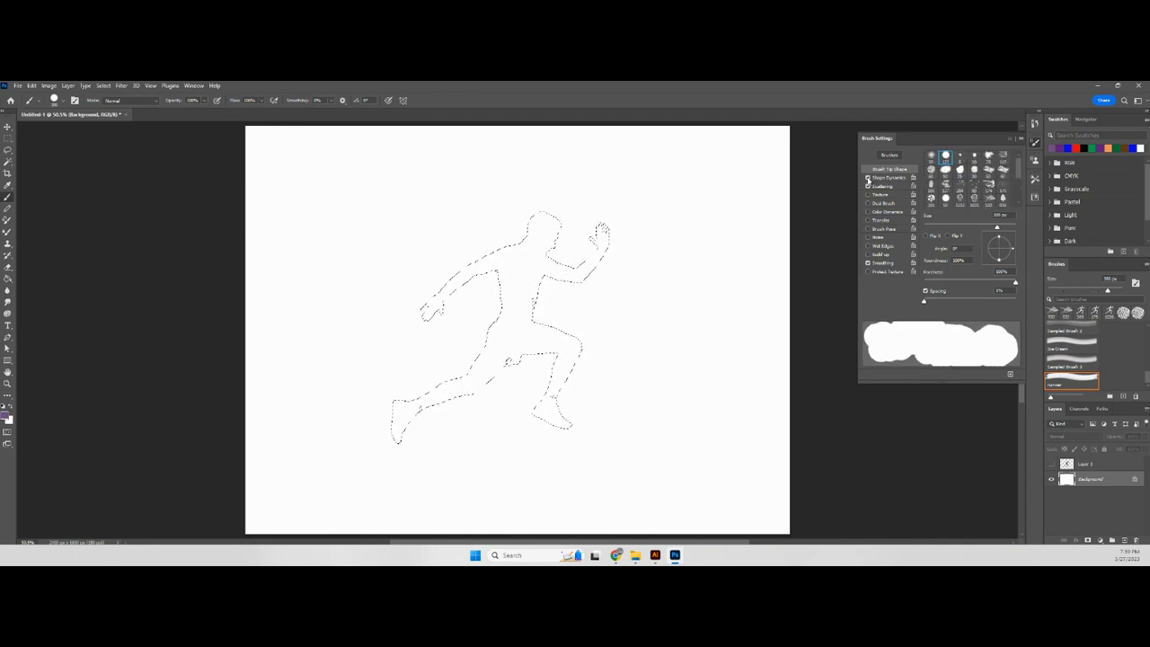
pyautogui.click(868, 179)
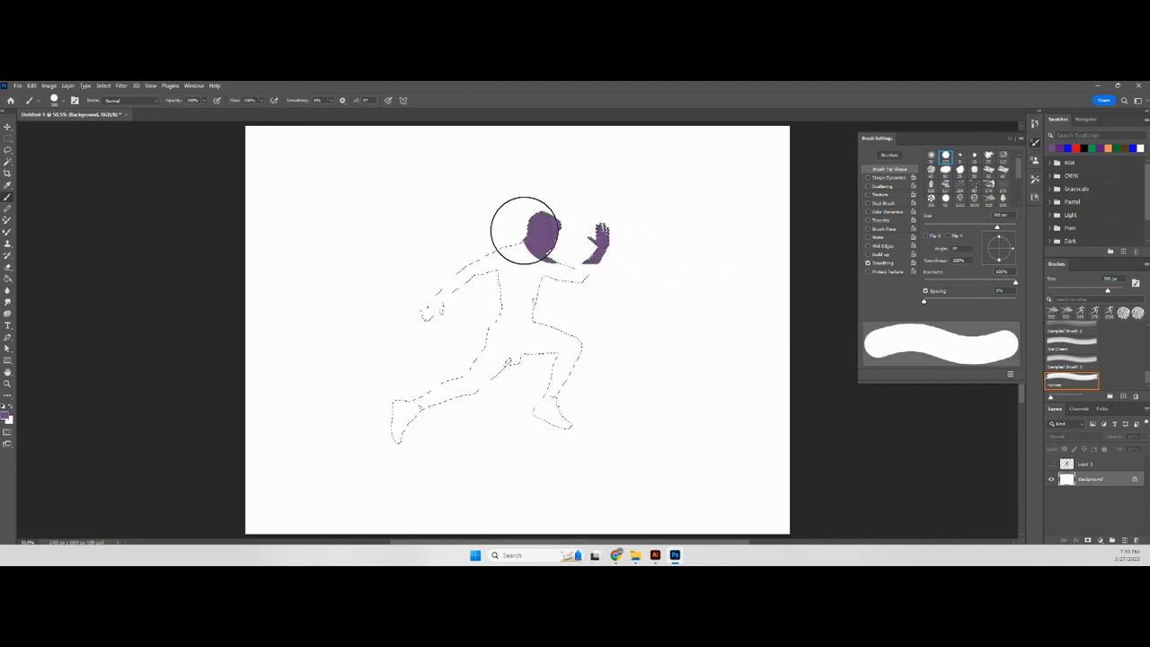
# Paint the whole runner selection solid purple on the Background layer.
pyautogui.moveTo(525, 230)
pyautogui.mouseDown()
pyautogui.moveTo(465, 250)
pyautogui.moveTo(622, 274)
pyautogui.moveTo(441, 279)
pyautogui.mouseUp()
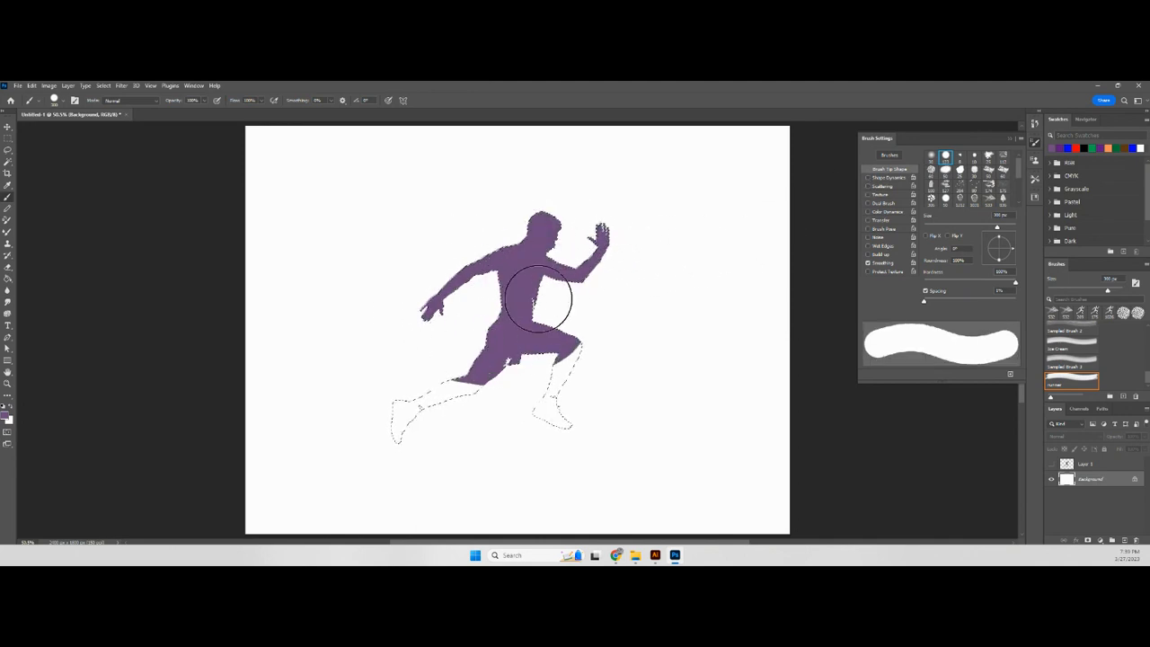
pyautogui.moveTo(519, 376)
pyautogui.mouseDown()
pyautogui.moveTo(555, 439)
pyautogui.moveTo(561, 372)
pyautogui.mouseUp()
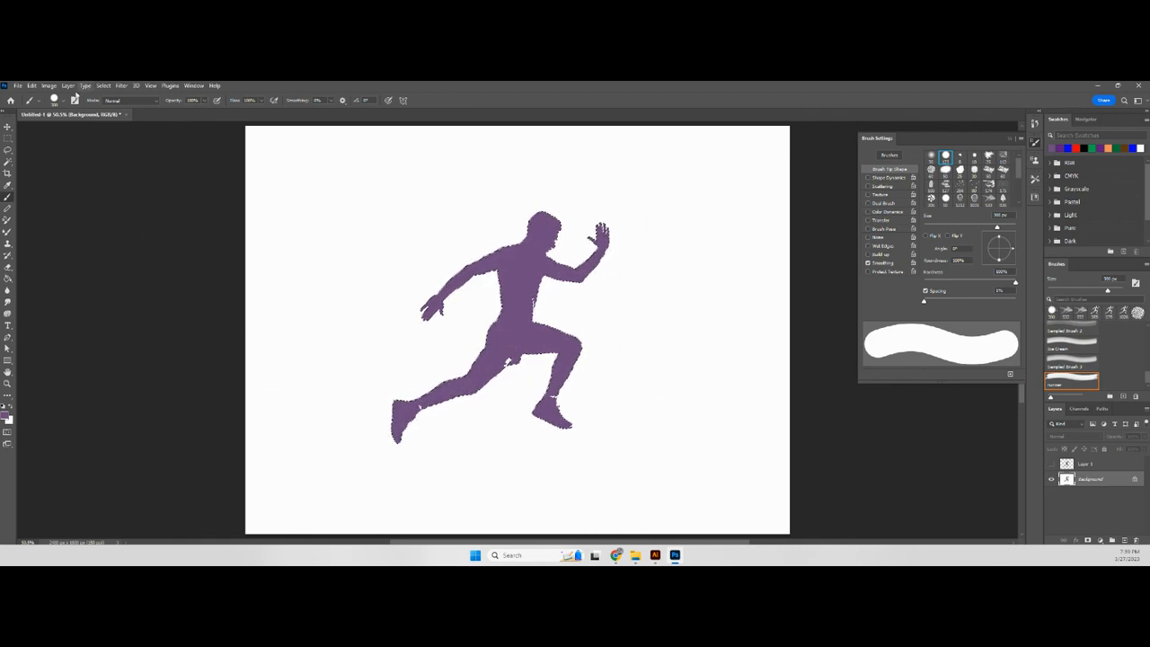
pyautogui.click(7, 150)
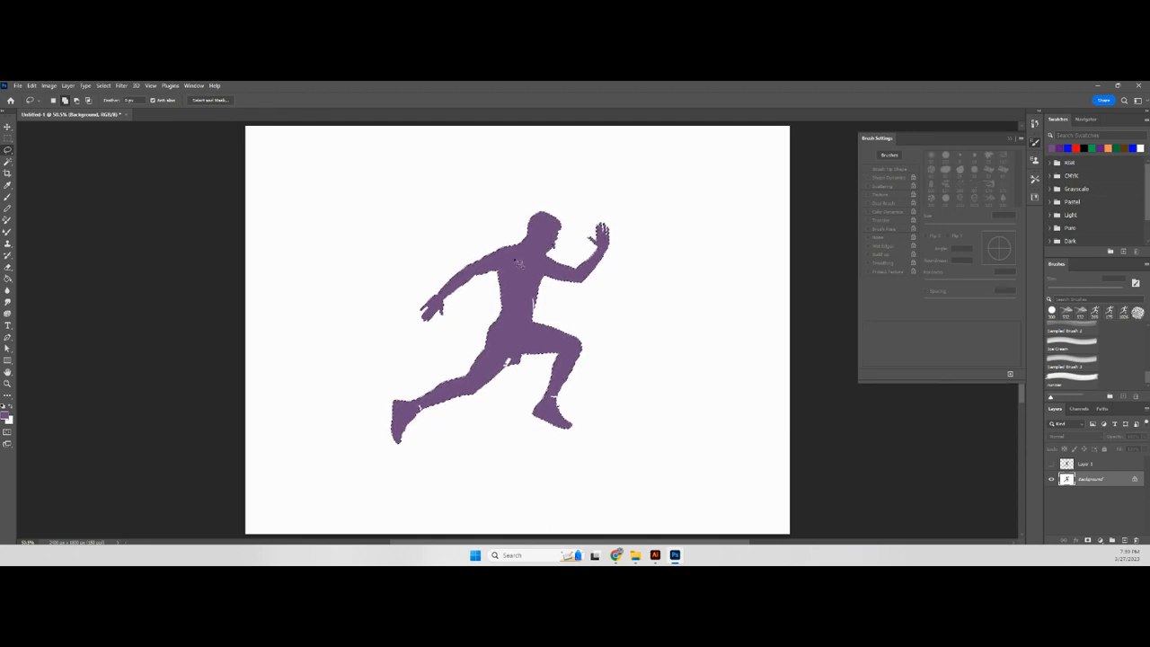
pyautogui.click(7, 195)
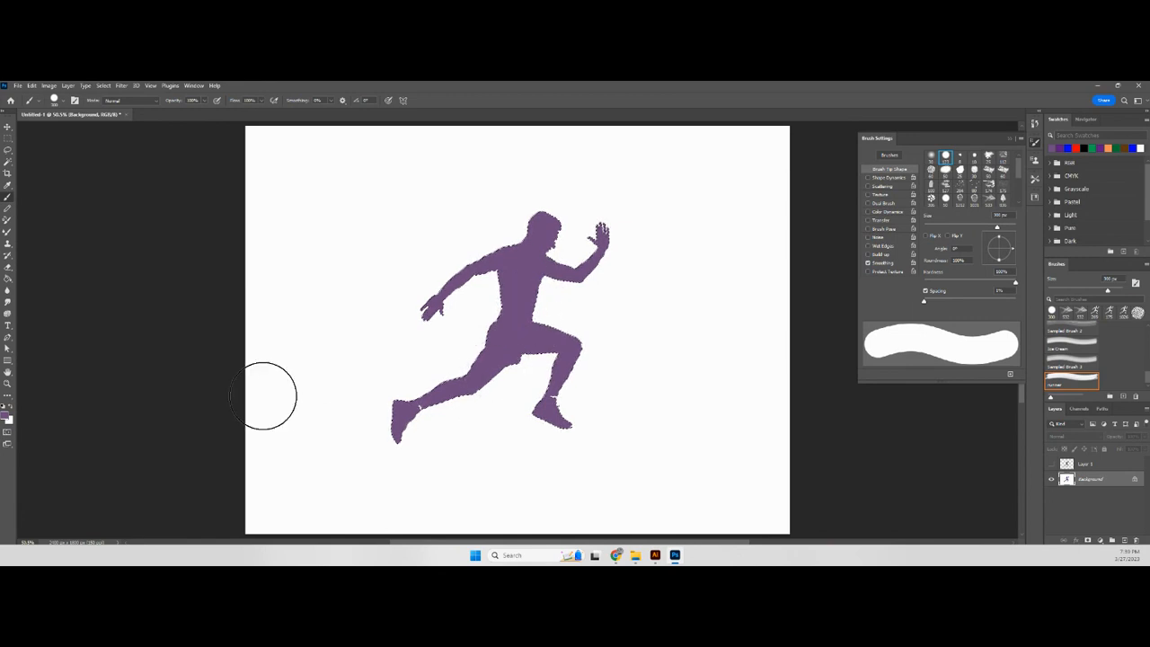
# Define the purple silhouette as a brush preset named "Runner still", and deselect the runner outline.
pyautogui.click(32, 85)
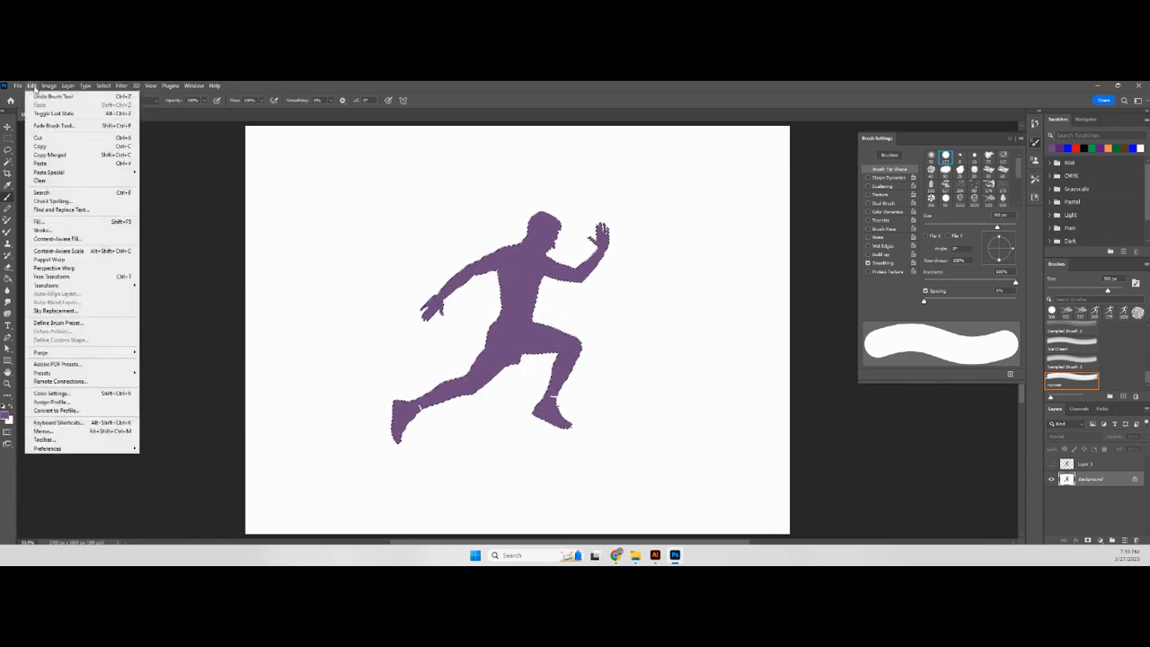
pyautogui.click(77, 324)
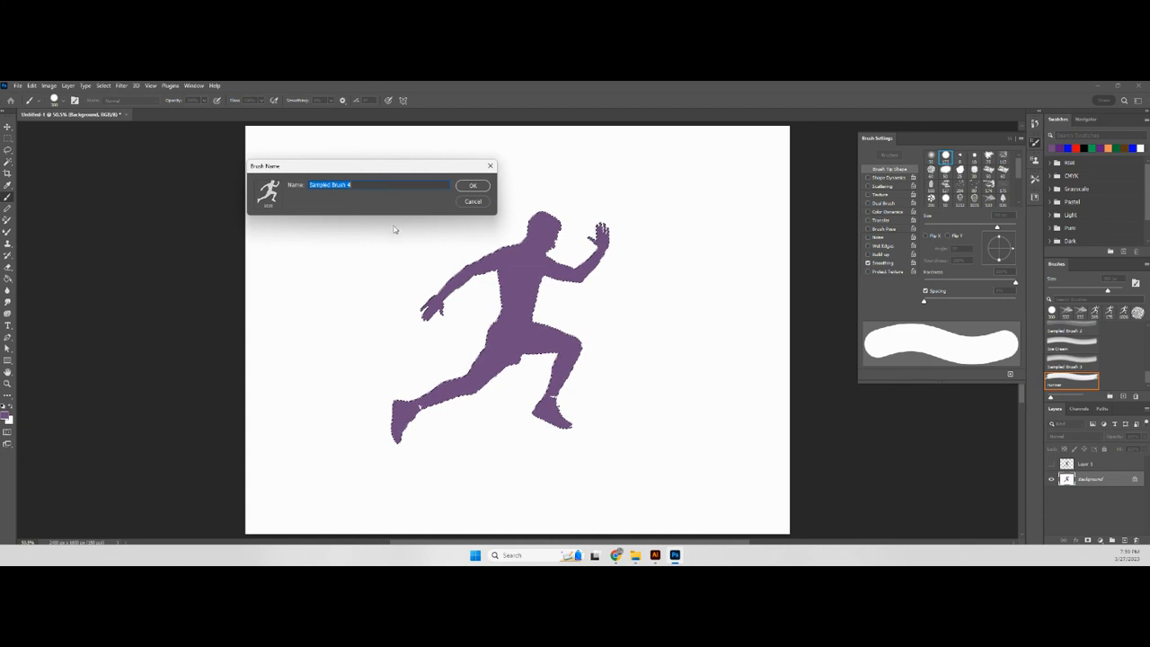
pyautogui.write('Runner still')
pyautogui.click(472, 185)
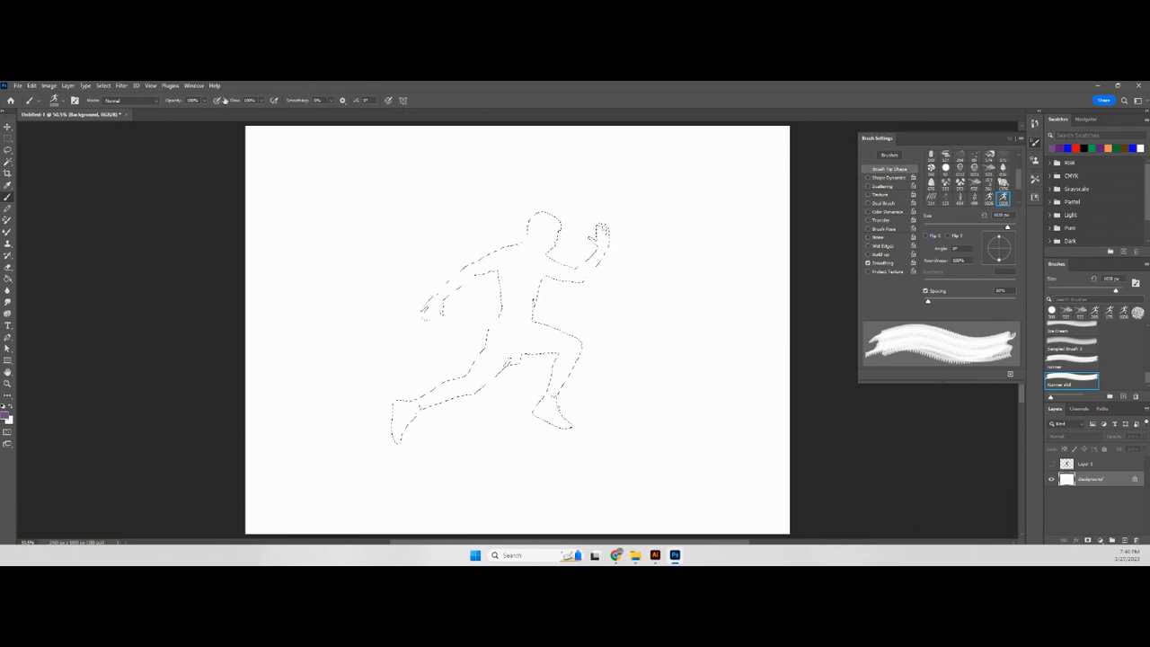
pyautogui.click(104, 86)
pyautogui.click(113, 104)
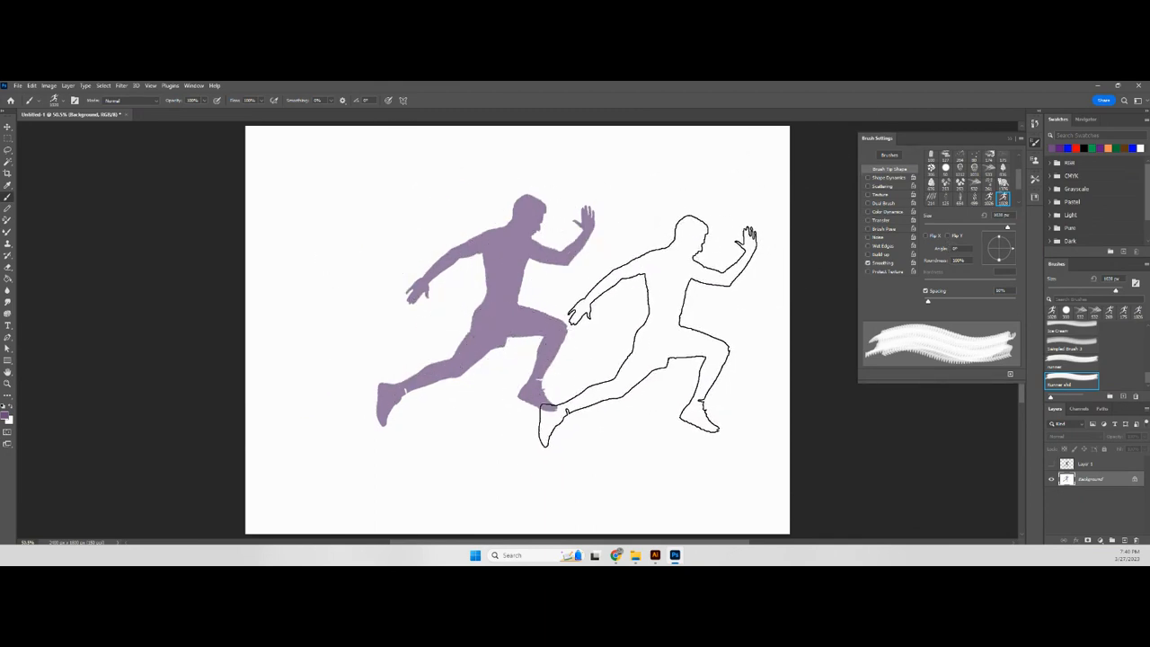
# Stamp runner silhouettes across the canvas, trying Build-up on the last two, and undo all the stamps.
pyautogui.click(652, 347)
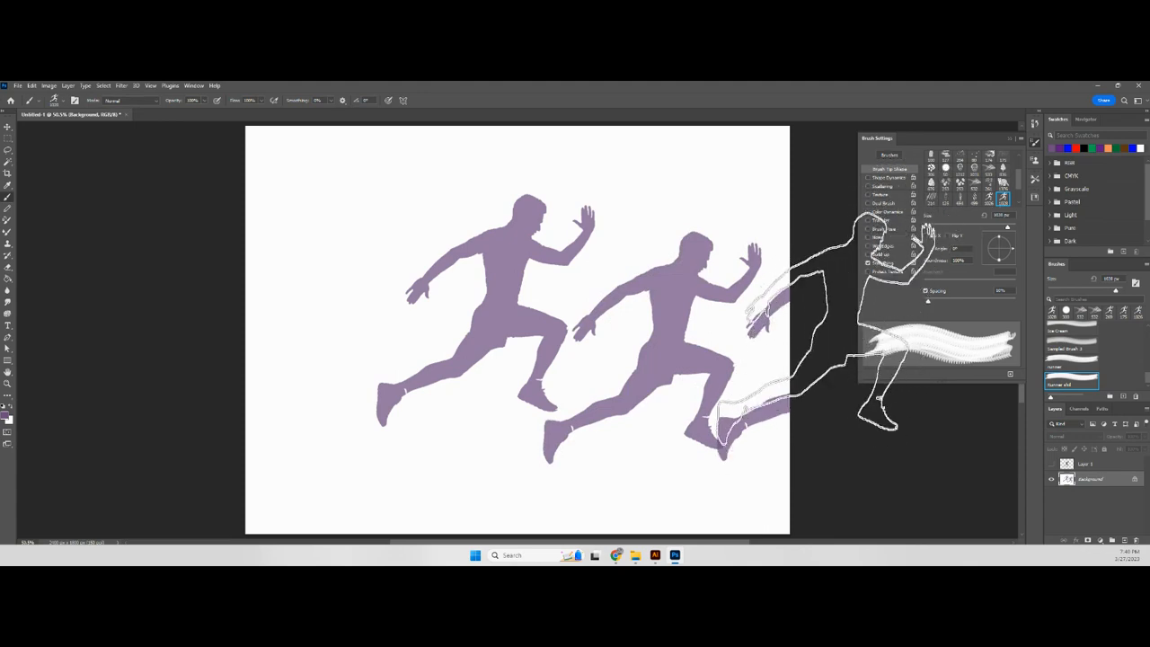
pyautogui.click(828, 348)
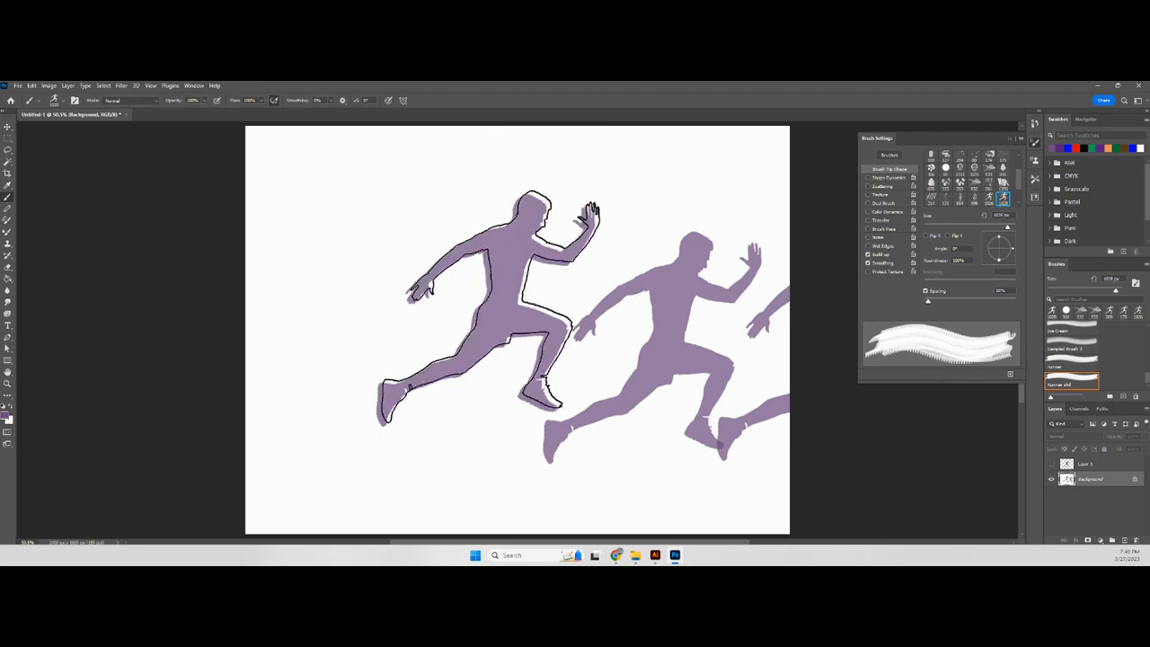
pyautogui.click(485, 309)
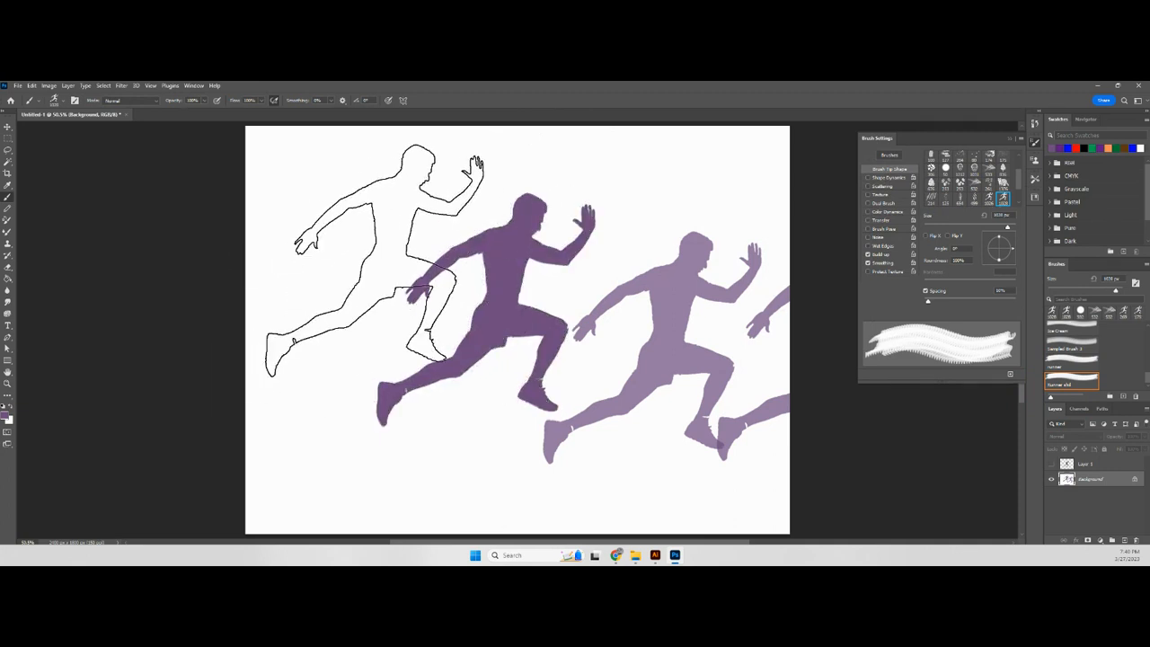
pyautogui.click(369, 264)
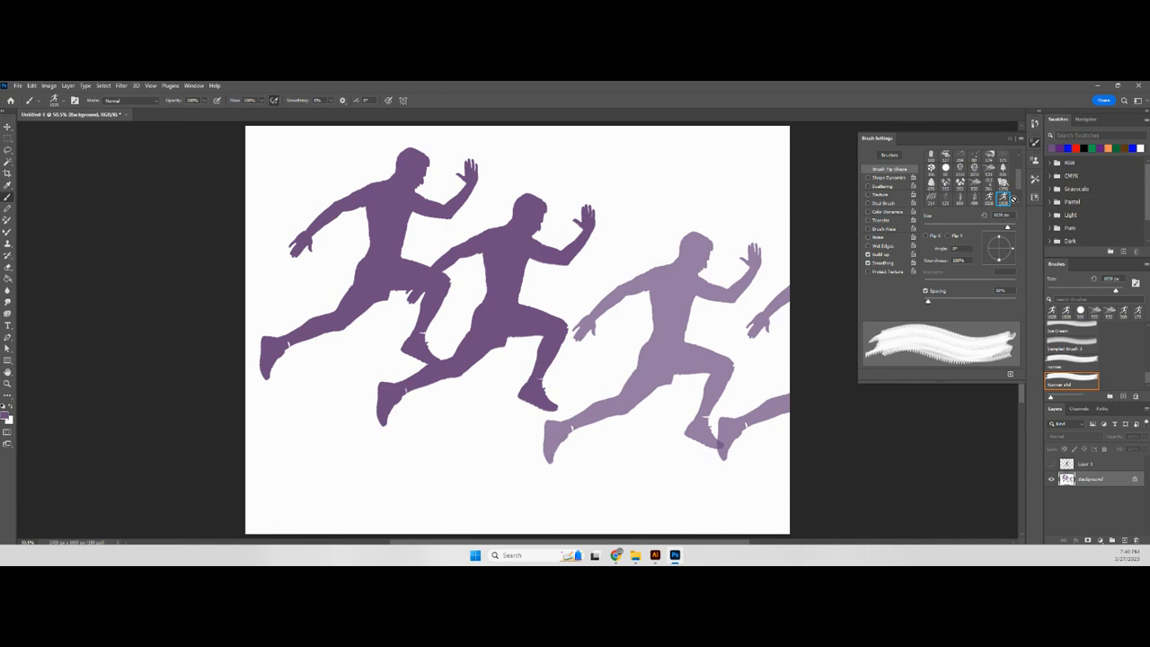
pyautogui.hotkey('ctrl', 'z')
pyautogui.hotkey('ctrl', 'z')
pyautogui.hotkey('ctrl', 'z')
pyautogui.hotkey('ctrl', 'z')
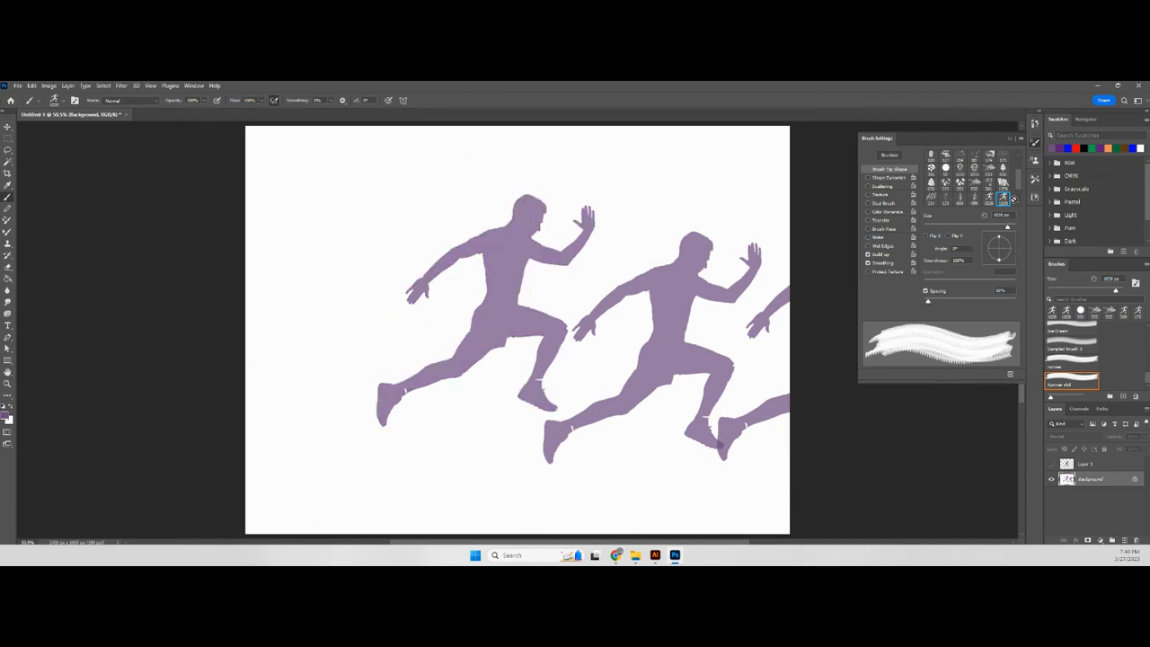
pyautogui.hotkey('ctrl', 'z')
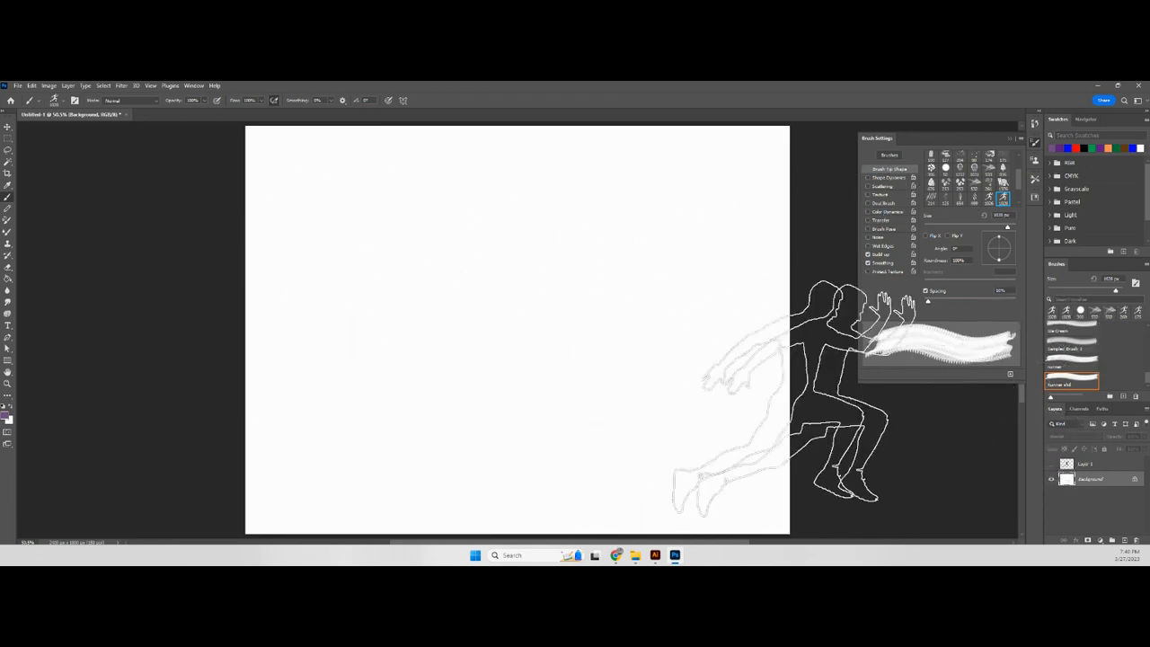
# Outline four adjoining angular shapes in the upper middle of the canvas as one combined Lasso selection.
pyautogui.click(7, 149)
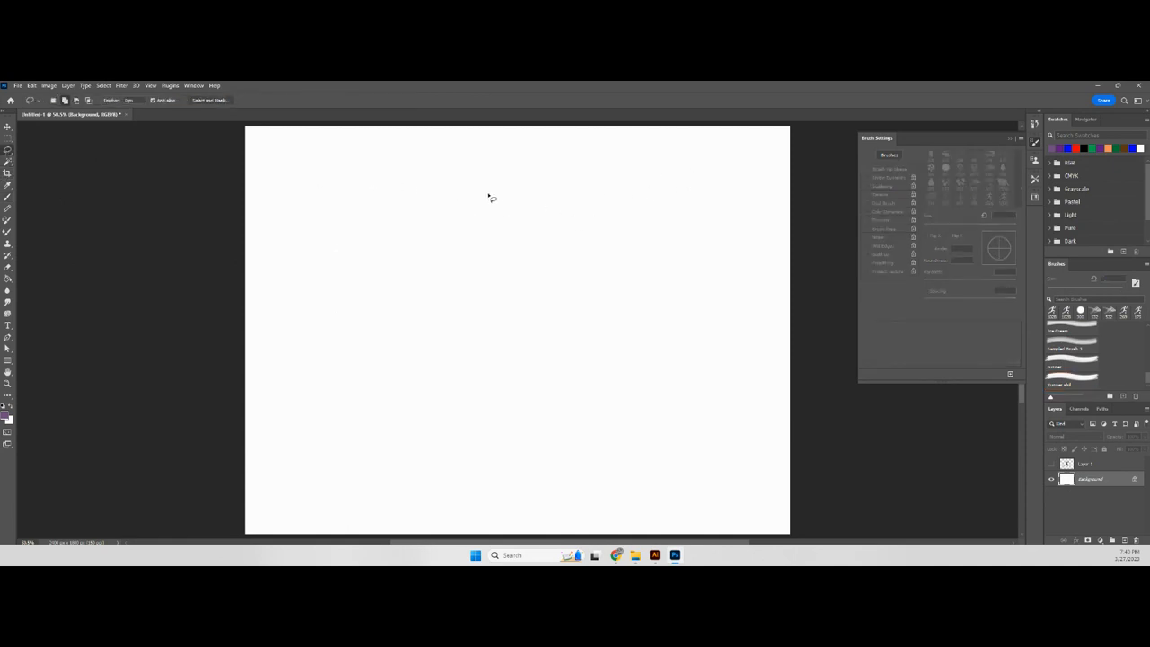
pyautogui.moveTo(496, 181)
pyautogui.mouseDown()
pyautogui.moveTo(461, 231)
pyautogui.moveTo(501, 238)
pyautogui.moveTo(494, 183)
pyautogui.moveTo(515, 243)
pyautogui.moveTo(545, 221)
pyautogui.moveTo(507, 186)
pyautogui.moveTo(446, 179)
pyautogui.moveTo(455, 222)
pyautogui.moveTo(487, 184)
pyautogui.moveTo(443, 177)
pyautogui.moveTo(436, 204)
pyautogui.moveTo(438, 181)
pyautogui.moveTo(450, 230)
pyautogui.moveTo(401, 217)
pyautogui.moveTo(439, 184)
pyautogui.mouseUp()
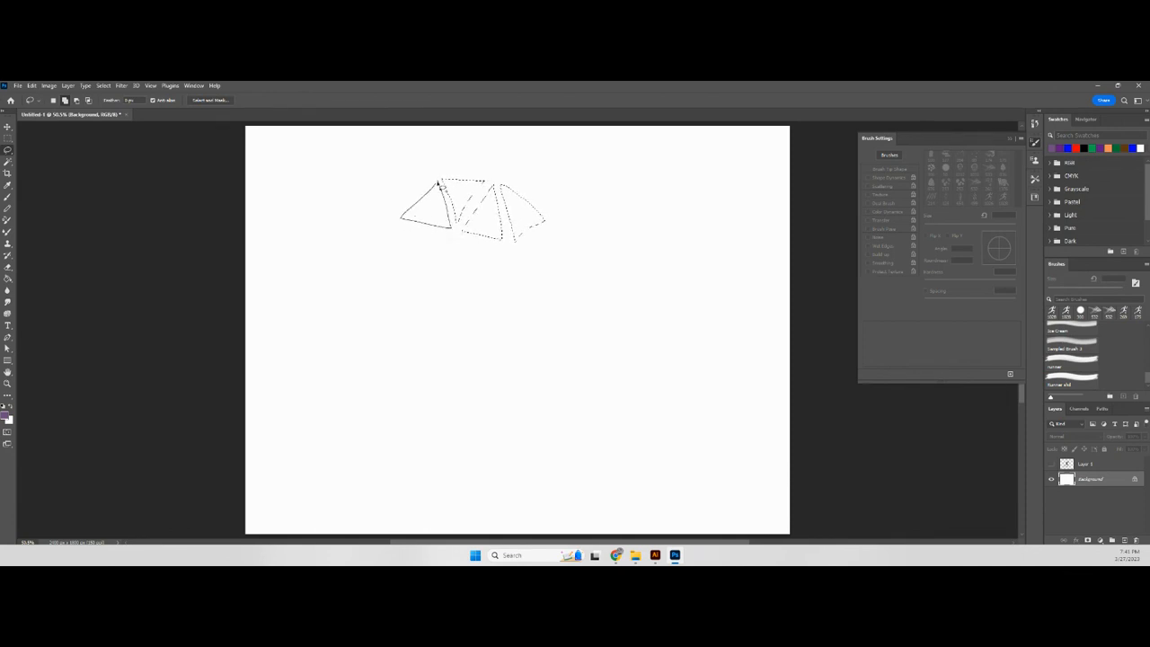
# Try to define a brush preset from the unpainted Lasso selection.
pyautogui.click(49, 85)
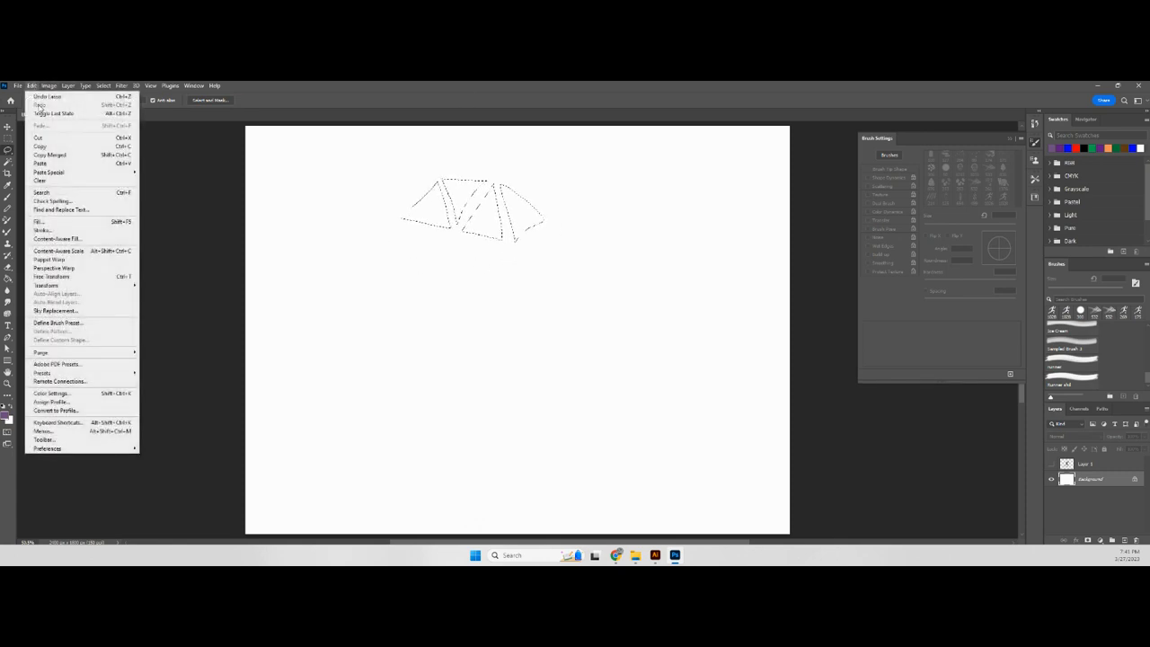
pyautogui.click(58, 322)
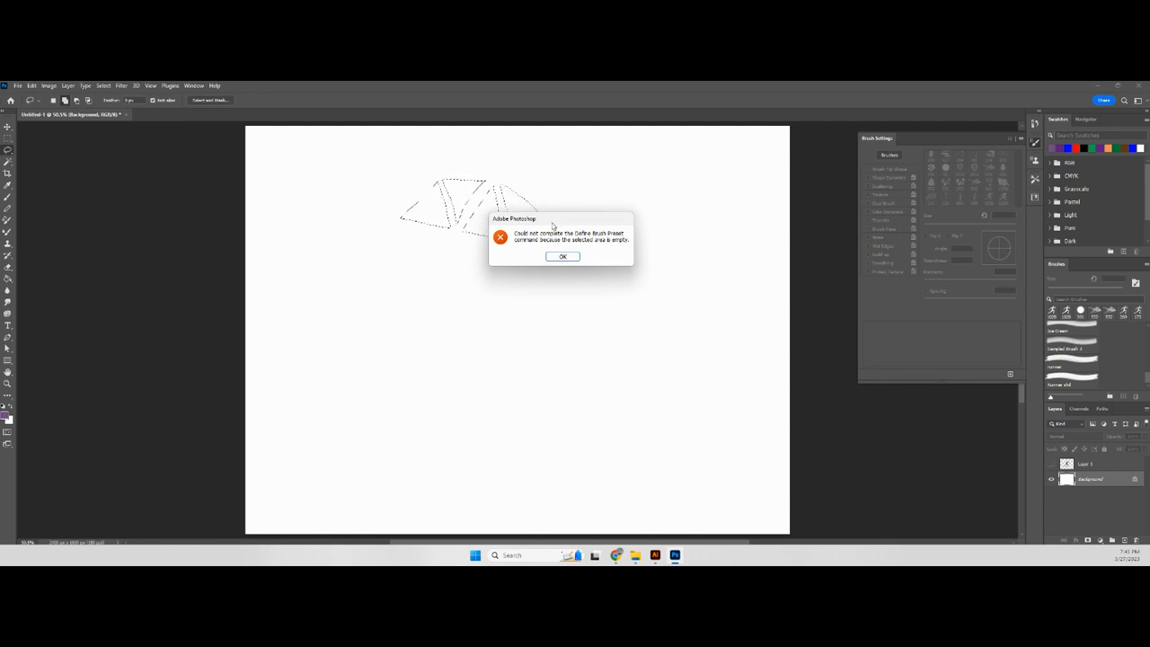
pyautogui.click(562, 256)
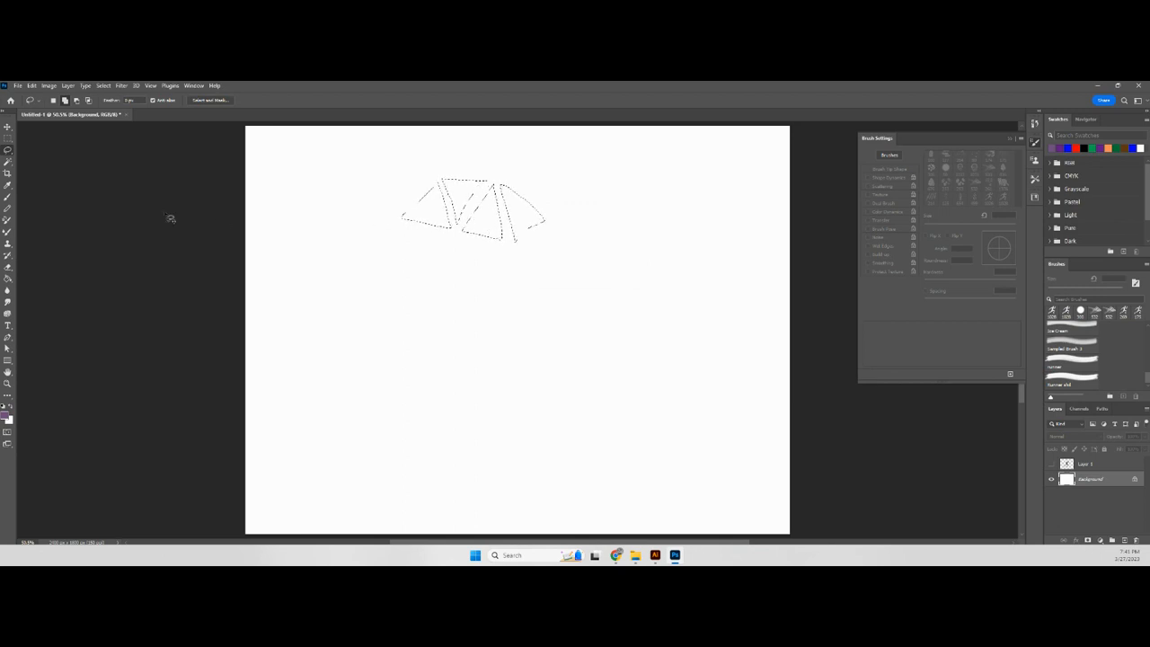
# Paint the four selected shapes solid black with a hard round brush of 200 px.
pyautogui.click(7, 197)
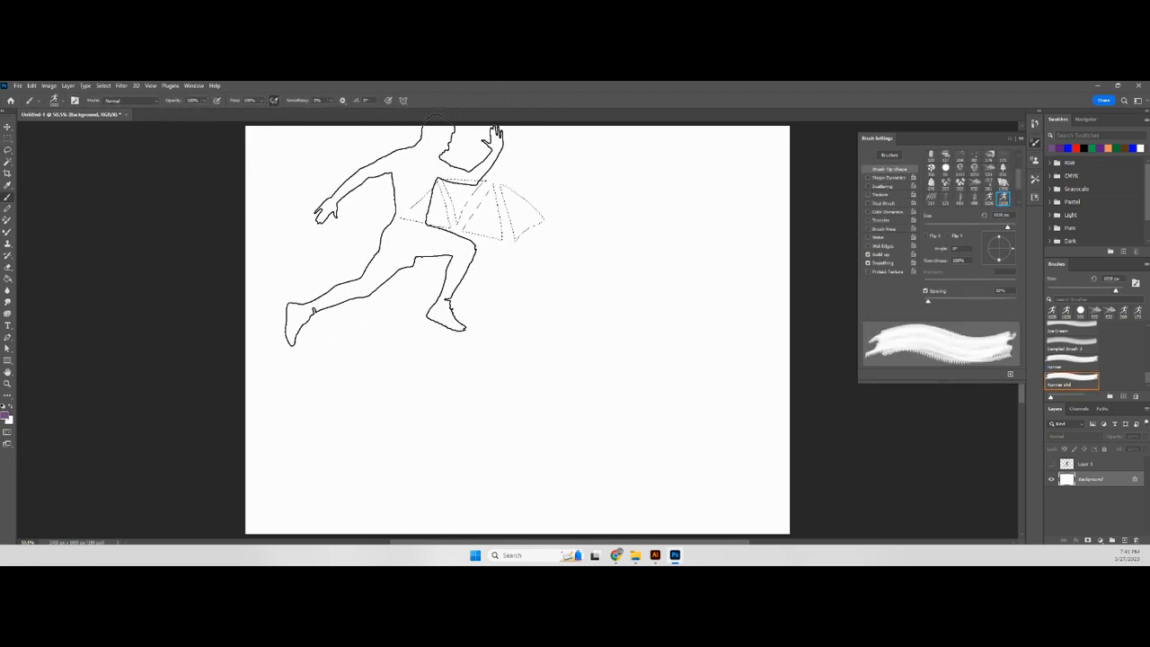
pyautogui.click(945, 168)
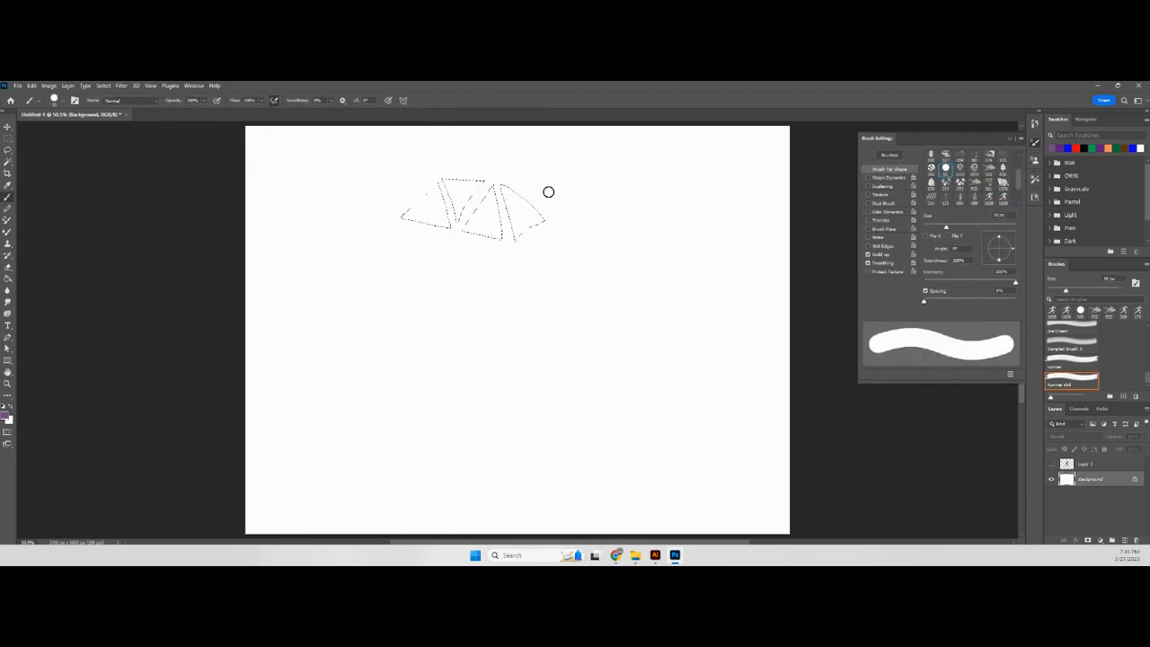
pyautogui.press(']')
pyautogui.press(']')
pyautogui.press(']')
pyautogui.press(']')
pyautogui.press(']')
pyautogui.press(']')
pyautogui.press(']')
pyautogui.press(']')
pyautogui.press(']')
pyautogui.press(']')
pyautogui.press(']')
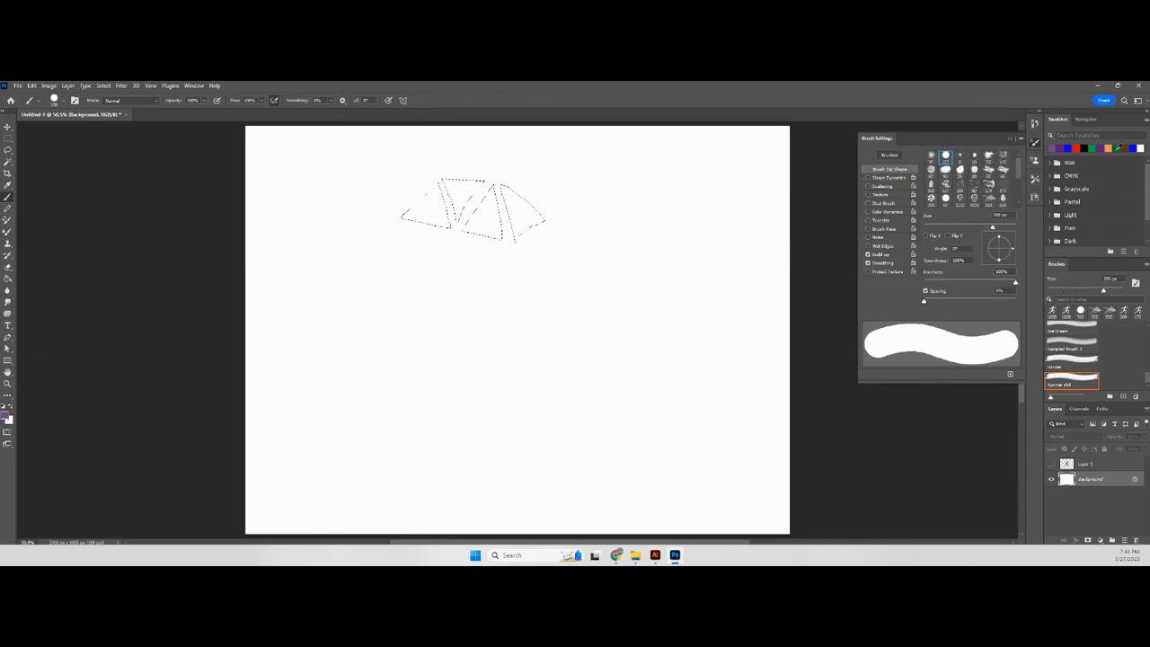
pyautogui.click(1083, 148)
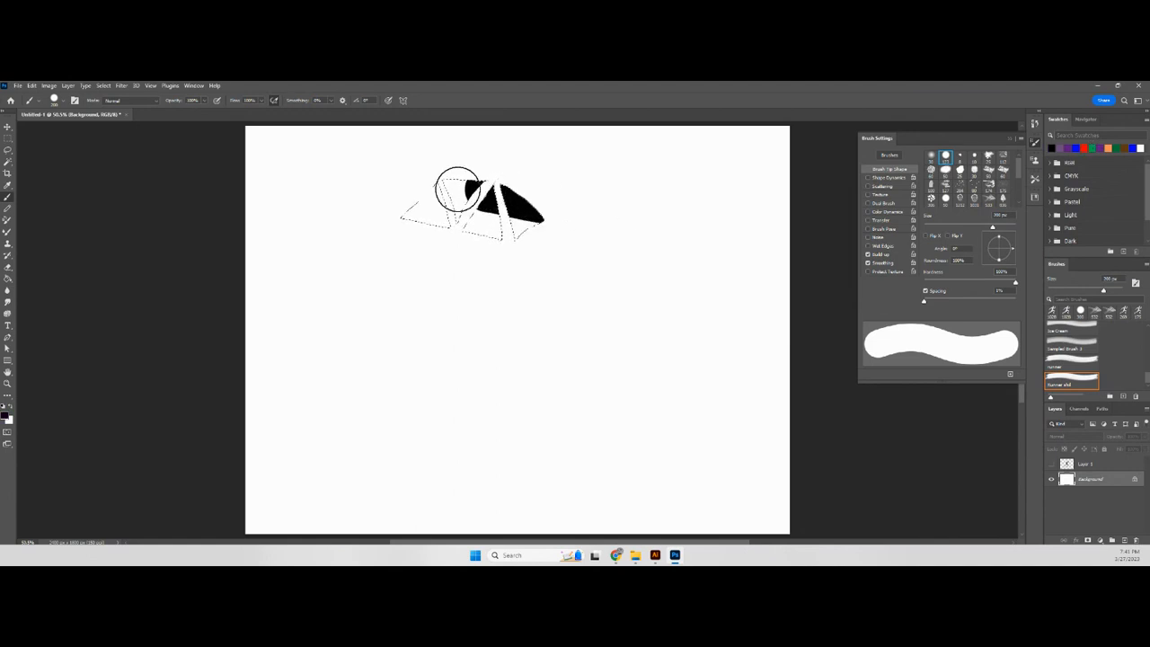
pyautogui.moveTo(503, 196); pyautogui.dragTo(552, 213)
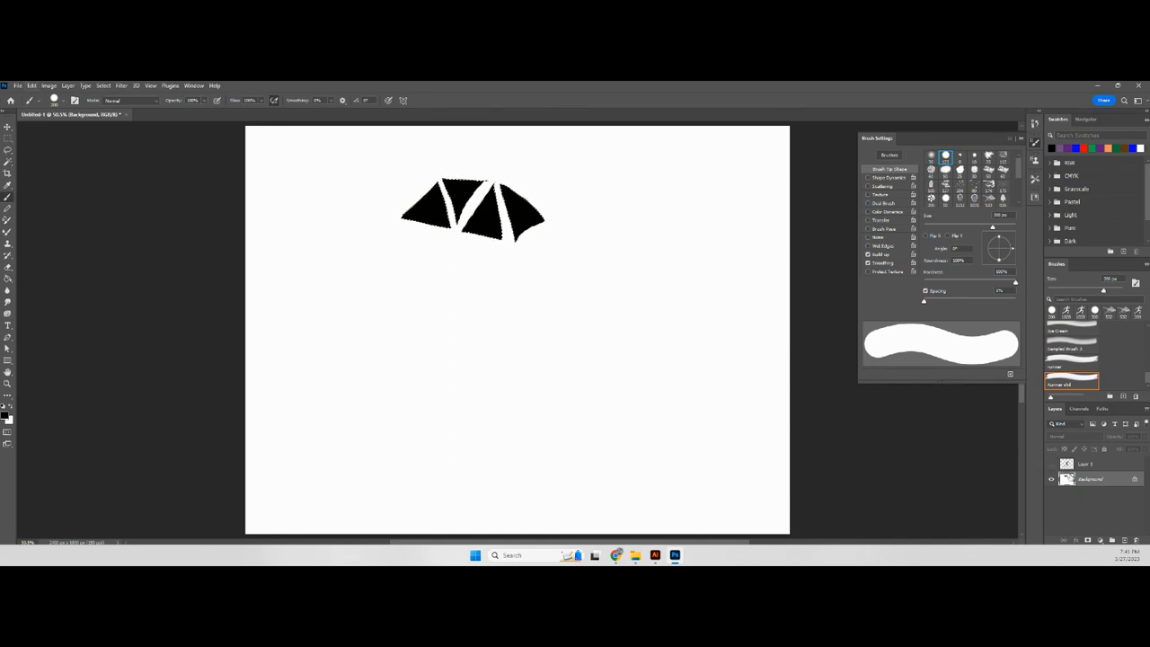
# Define a brush preset from the four painted black shapes, keeping the suggested name.
pyautogui.click(33, 85)
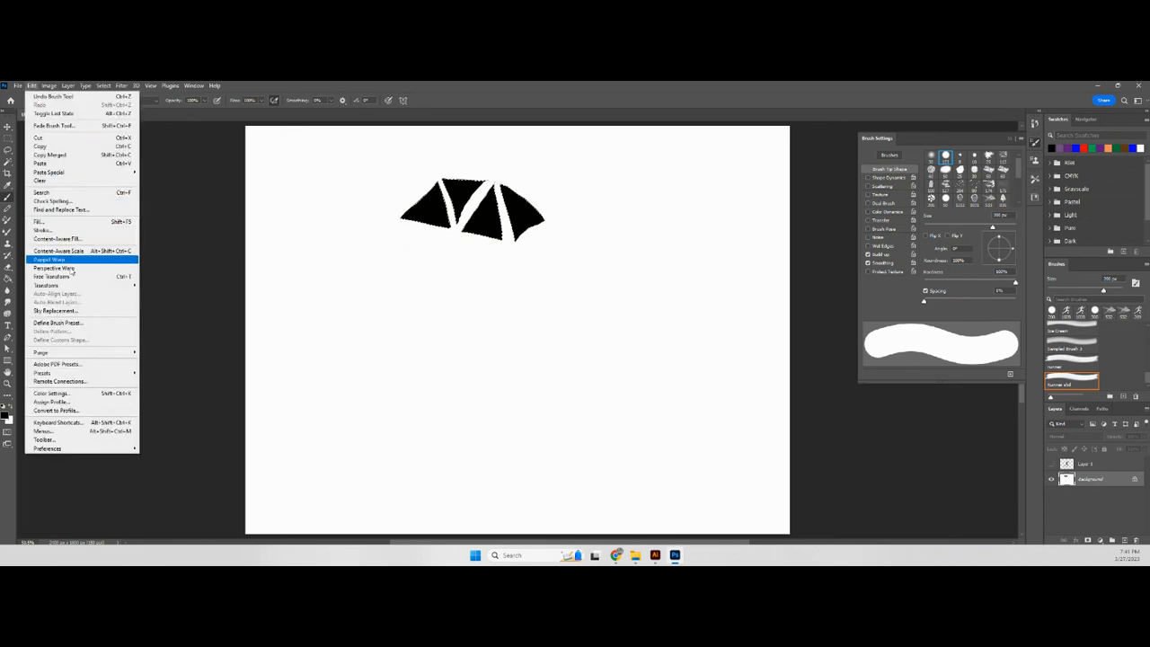
pyautogui.click(63, 324)
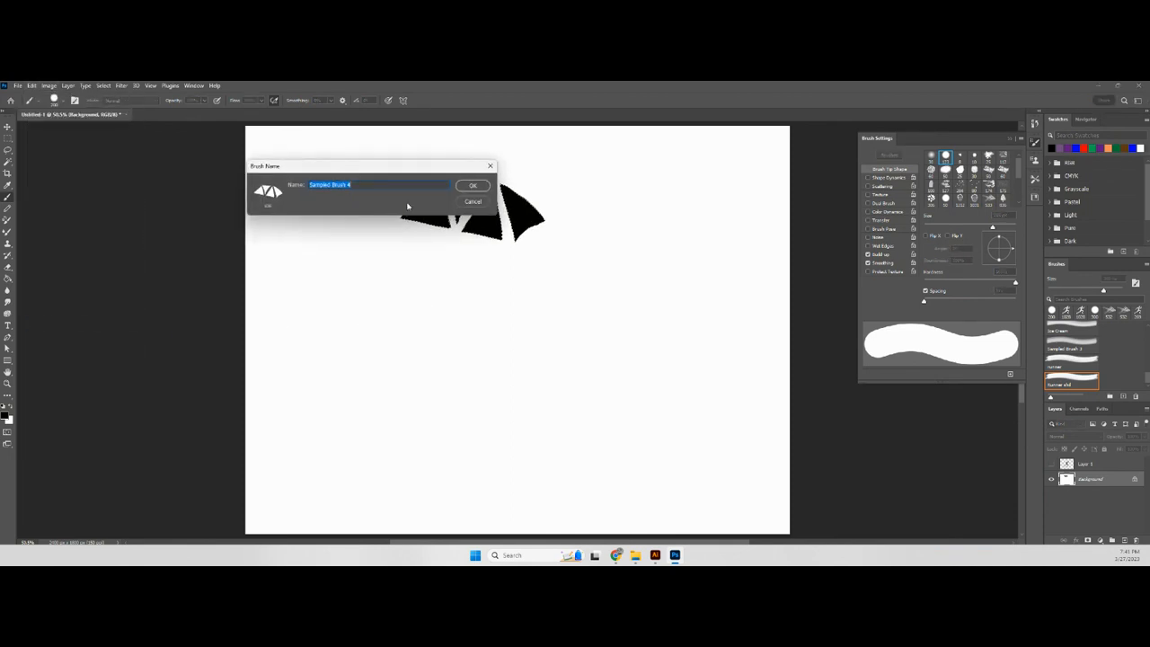
pyautogui.click(474, 185)
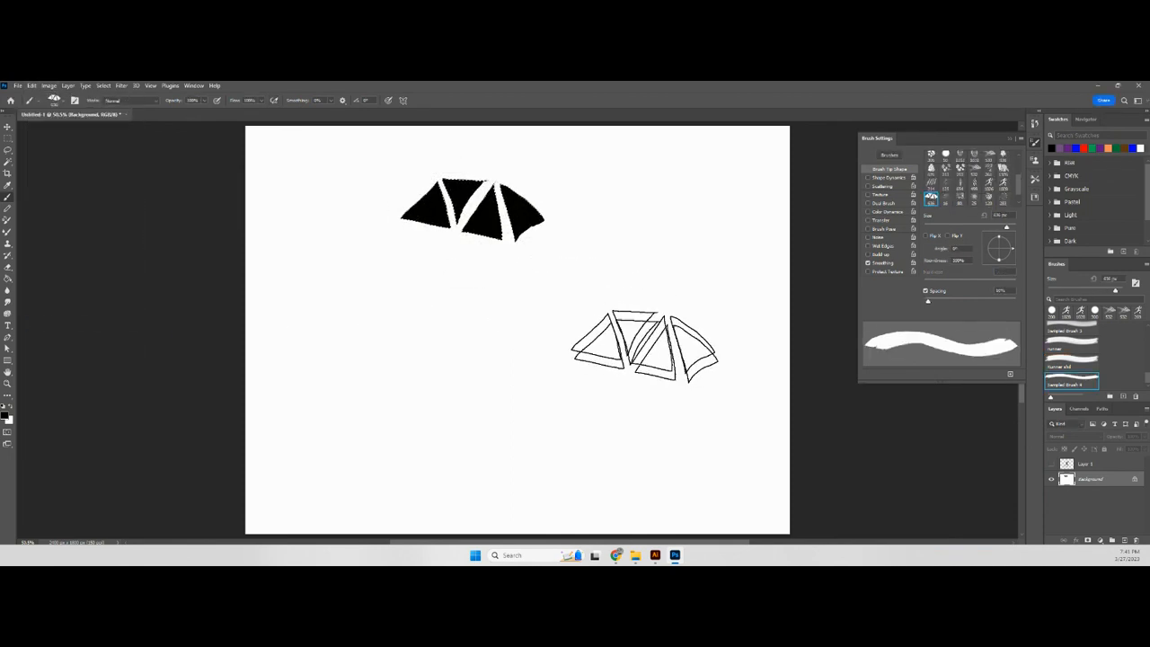
# Deselect the four shapes and undo their black painting to return the Background layer to blank white.
pyautogui.click(103, 85)
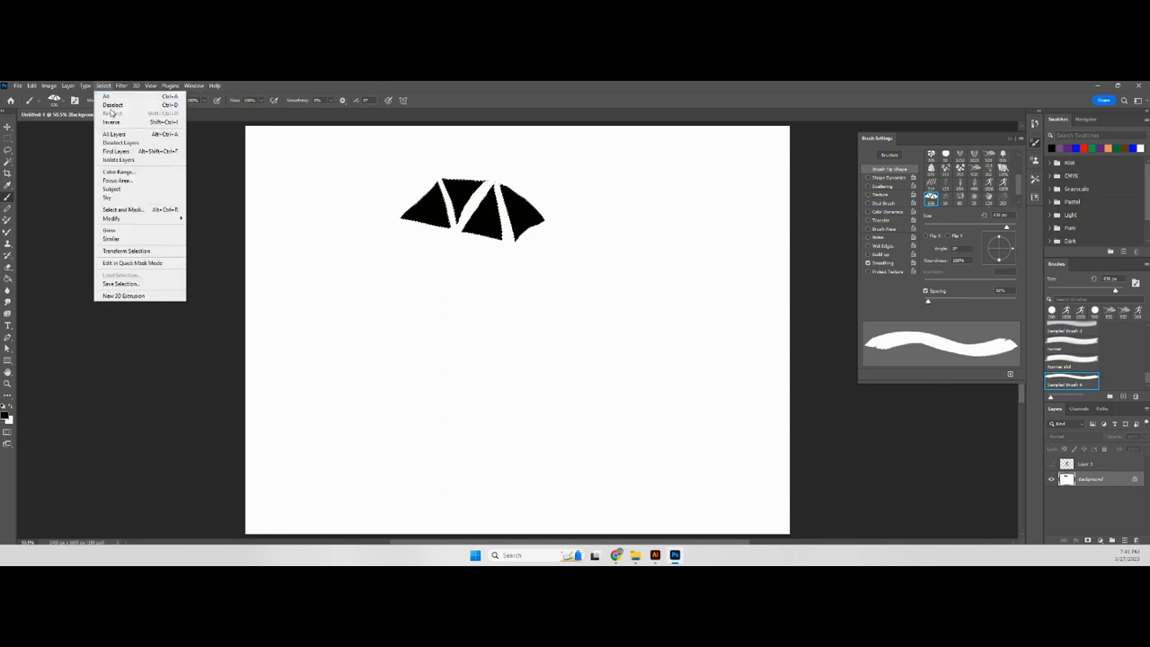
pyautogui.click(112, 105)
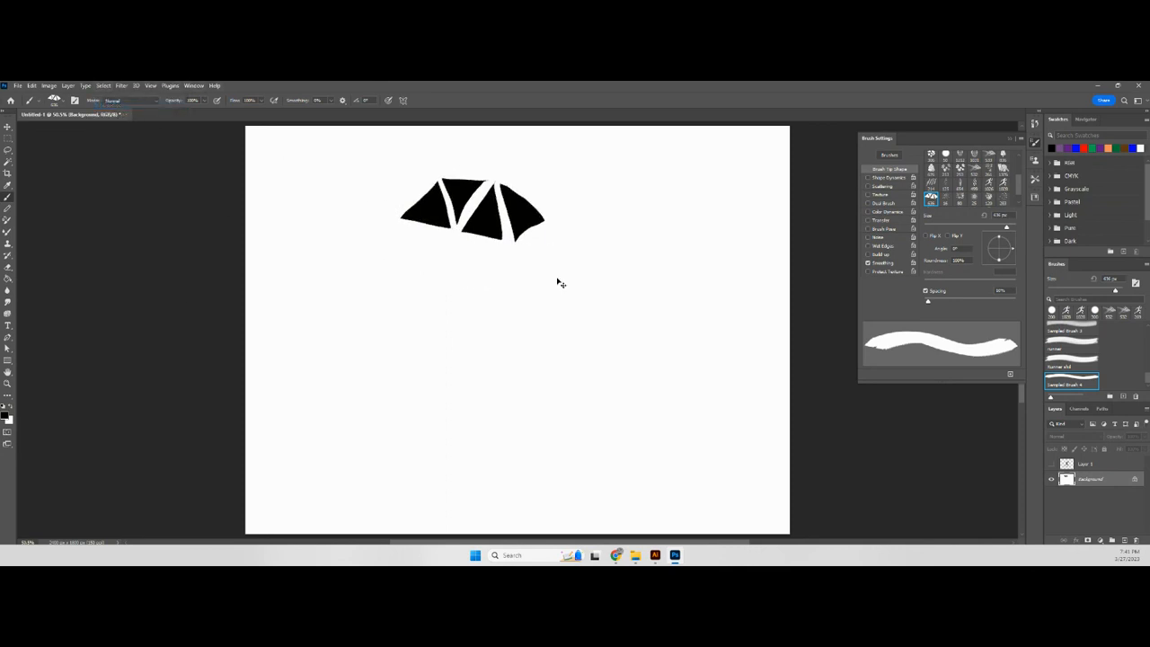
pyautogui.hotkey('ctrl', 'z')
pyautogui.hotkey('ctrl', 'z')
pyautogui.hotkey('ctrl', 'z')
pyautogui.hotkey('ctrl', 'z')
pyautogui.hotkey('ctrl', 'z')
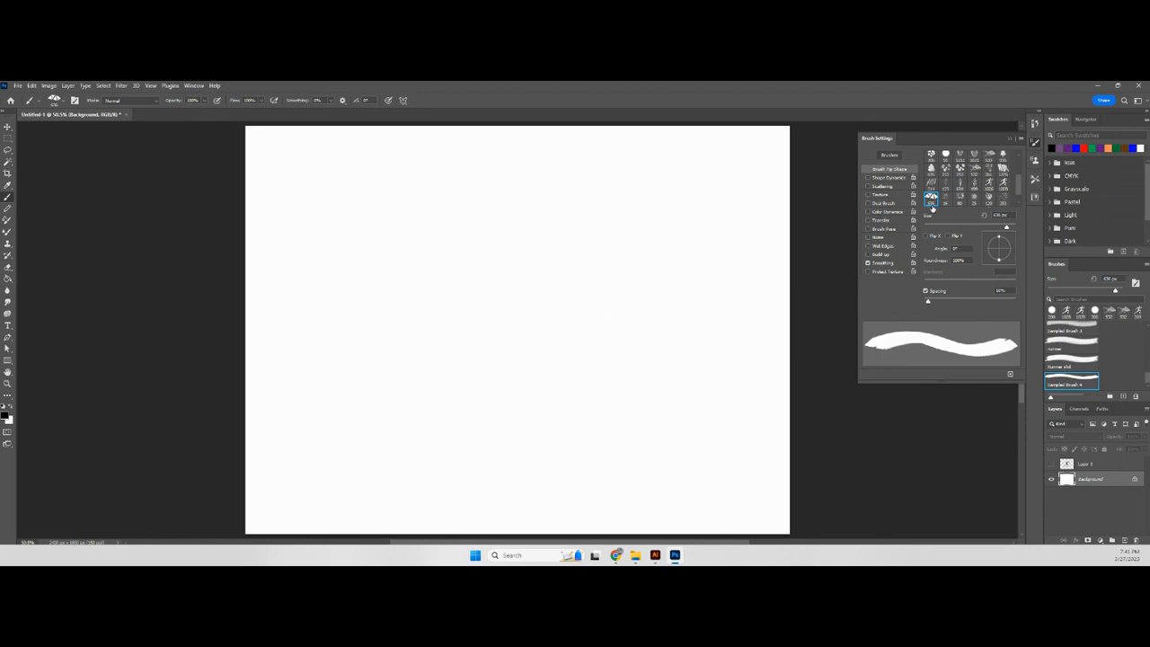
# Increase the new brush's spacing to about 40% and paint two long, wavy strokes rising diagonally across the canvas.
pyautogui.moveTo(929, 301); pyautogui.dragTo(944, 302)
pyautogui.moveTo(369, 321)
pyautogui.mouseDown()
pyautogui.moveTo(359, 347)
pyautogui.moveTo(512, 303)
pyautogui.moveTo(642, 219)
pyautogui.moveTo(624, 263)
pyautogui.mouseUp()
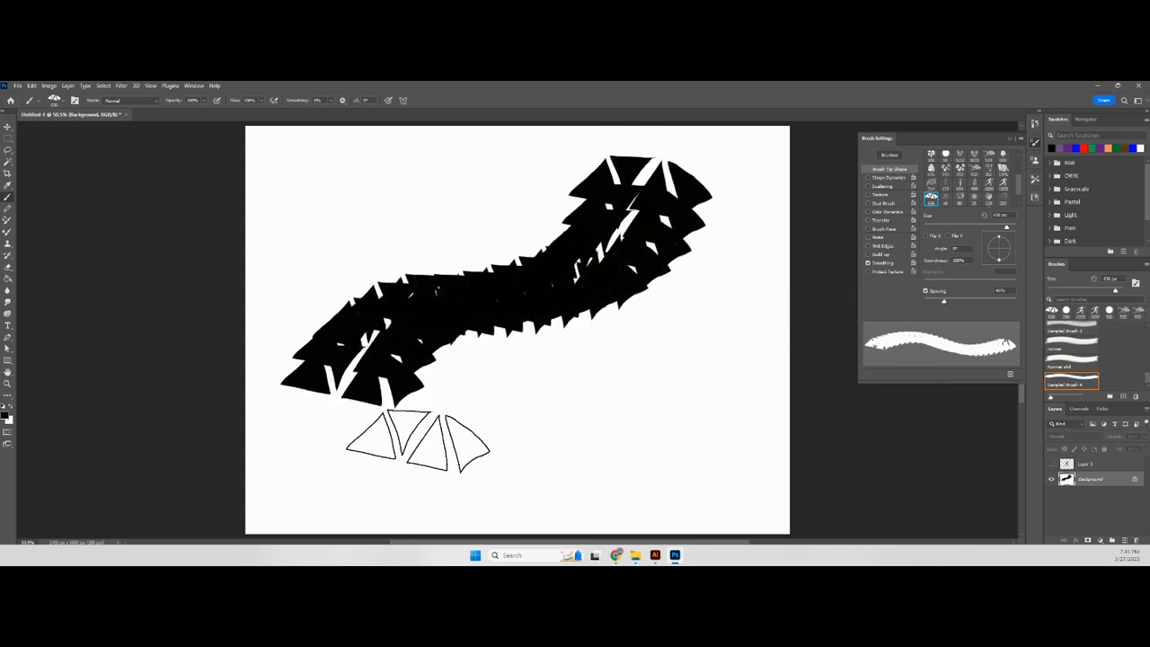
pyautogui.moveTo(423, 445)
pyautogui.mouseDown()
pyautogui.moveTo(608, 390)
pyautogui.moveTo(731, 257)
pyautogui.moveTo(763, 256)
pyautogui.mouseUp()
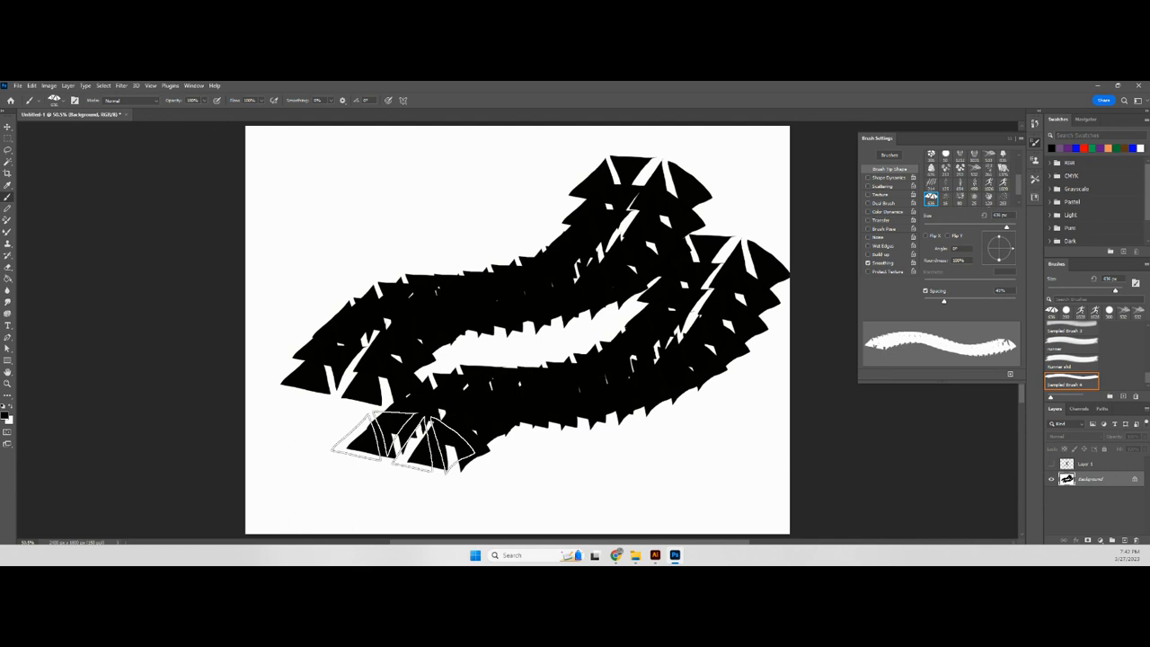
pyautogui.click(404, 440)
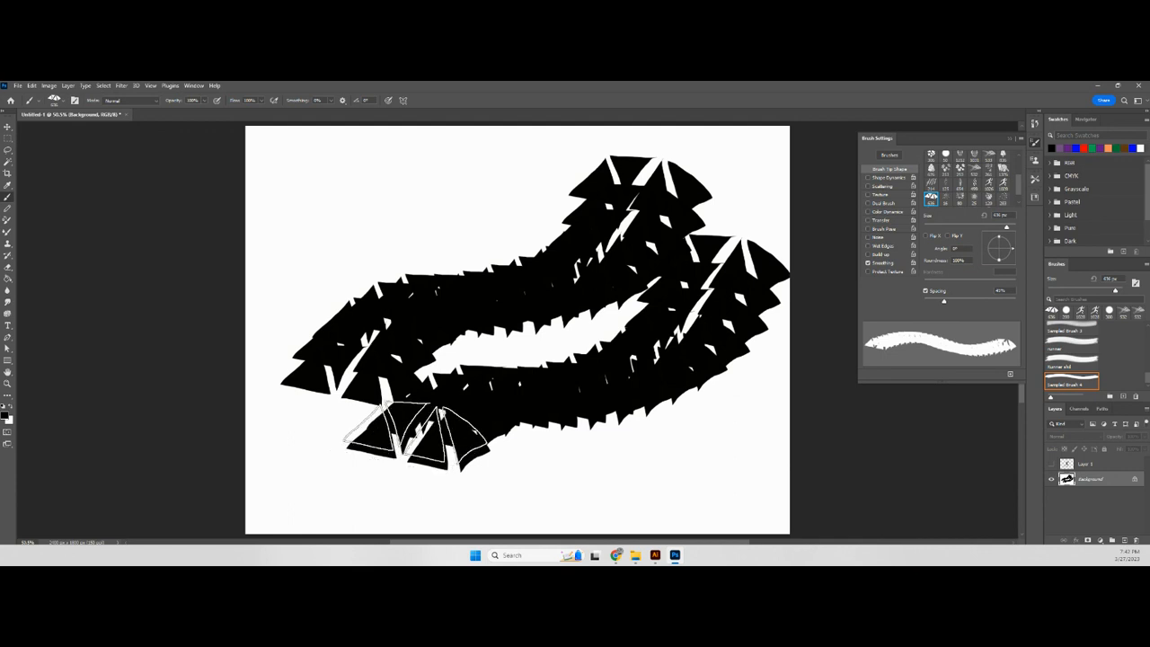